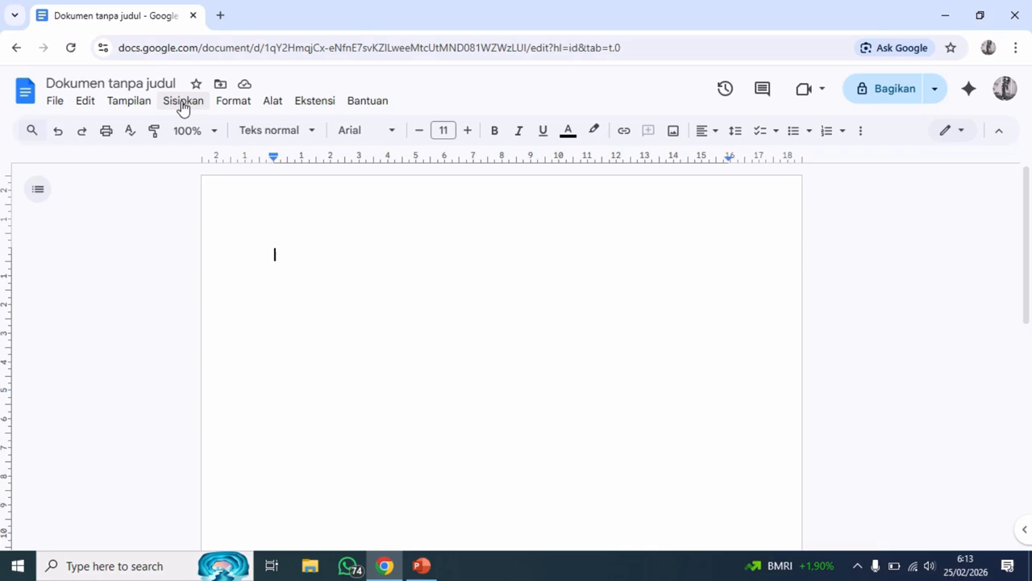
# Insert the image file 1 from the computer's Pictures folder into the blank document.
pyautogui.click(184, 104)
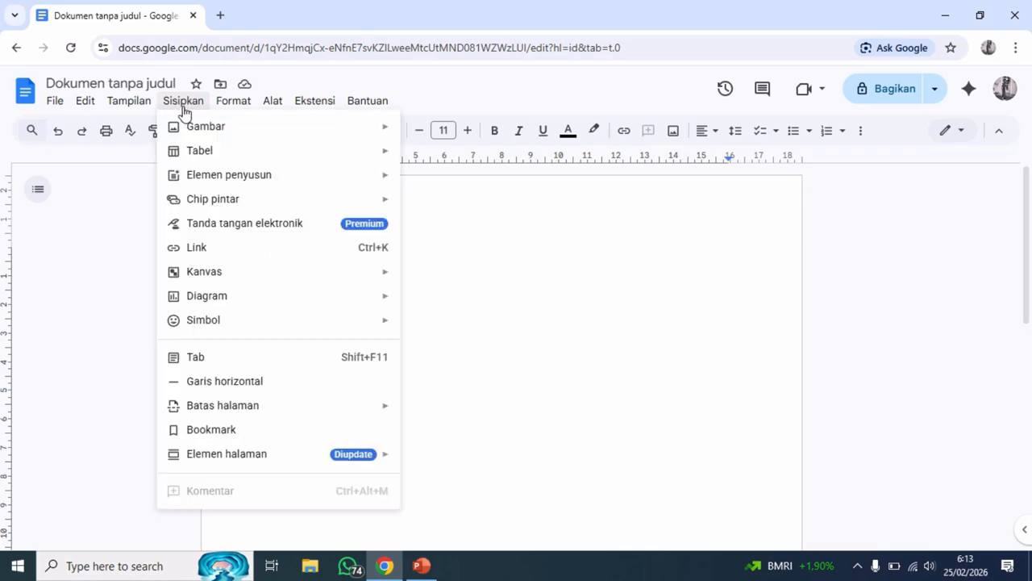
pyautogui.moveTo(196, 133)
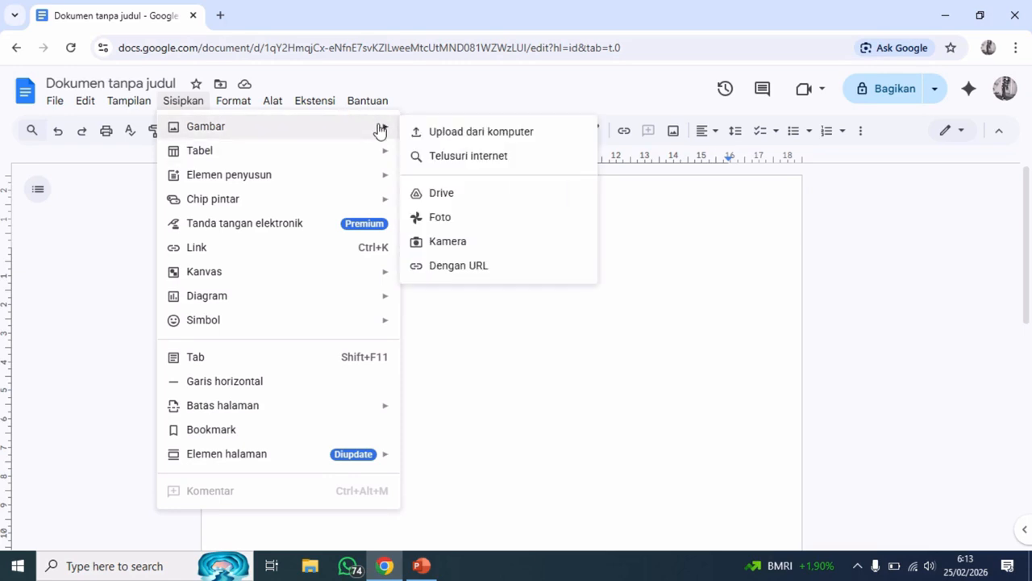
pyautogui.click(444, 138)
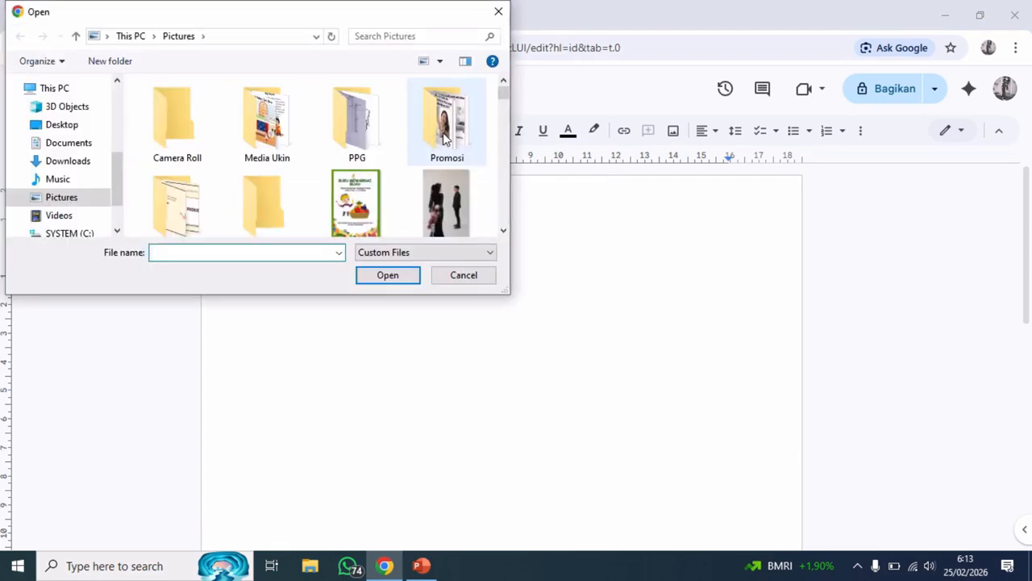
pyautogui.scroll(-1, 501, 93)
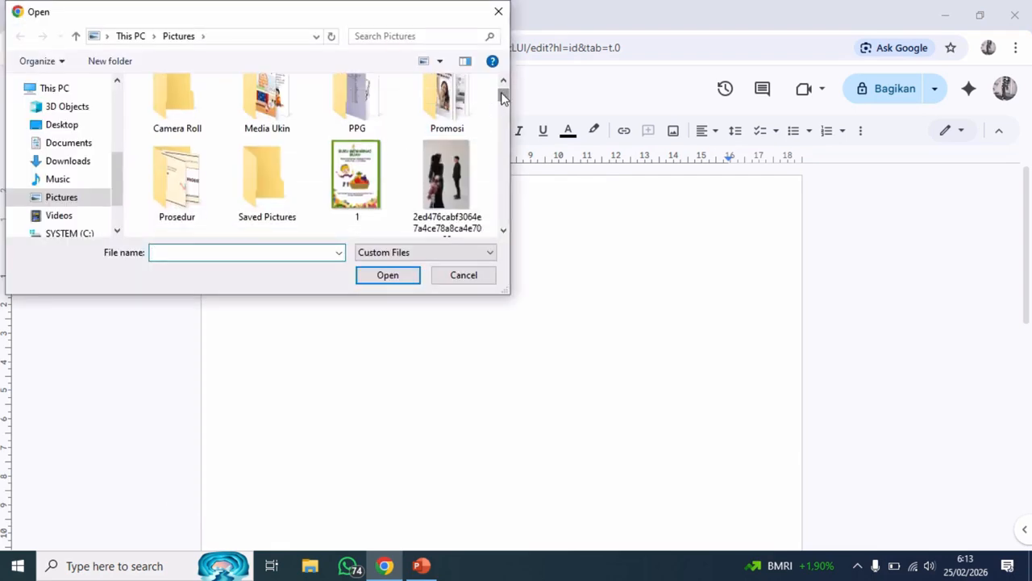
pyautogui.click(370, 200)
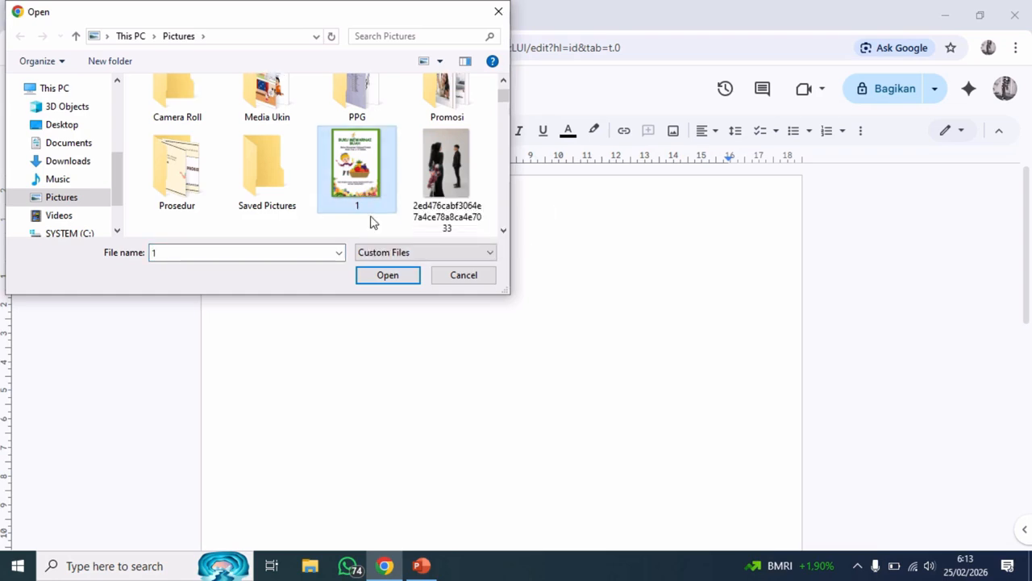
pyautogui.click(394, 282)
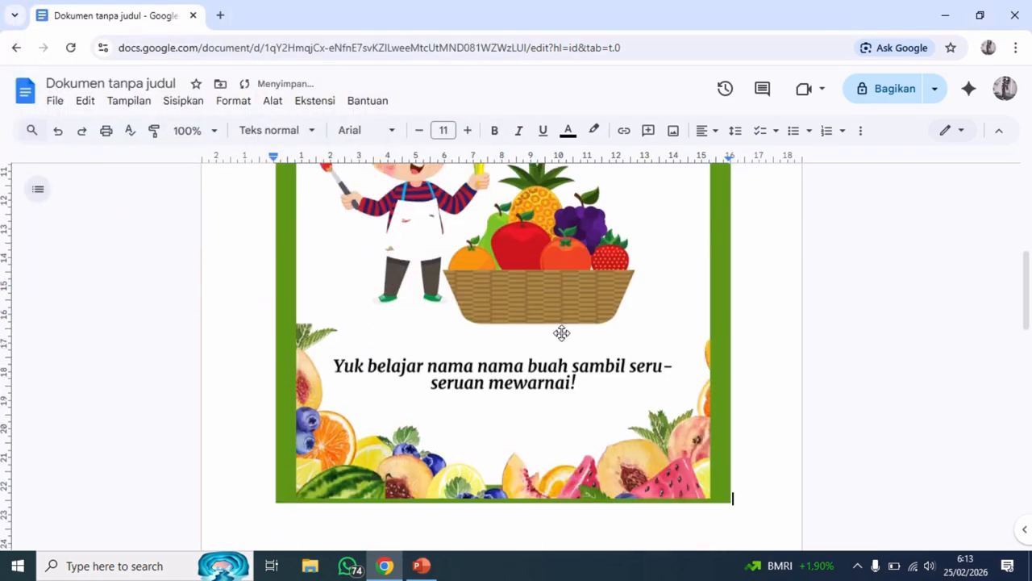
# Open the image options for the inserted cover picture and set its text wrapping to behind text.
pyautogui.moveTo(1030, 300); pyautogui.dragTo(1030, 227)
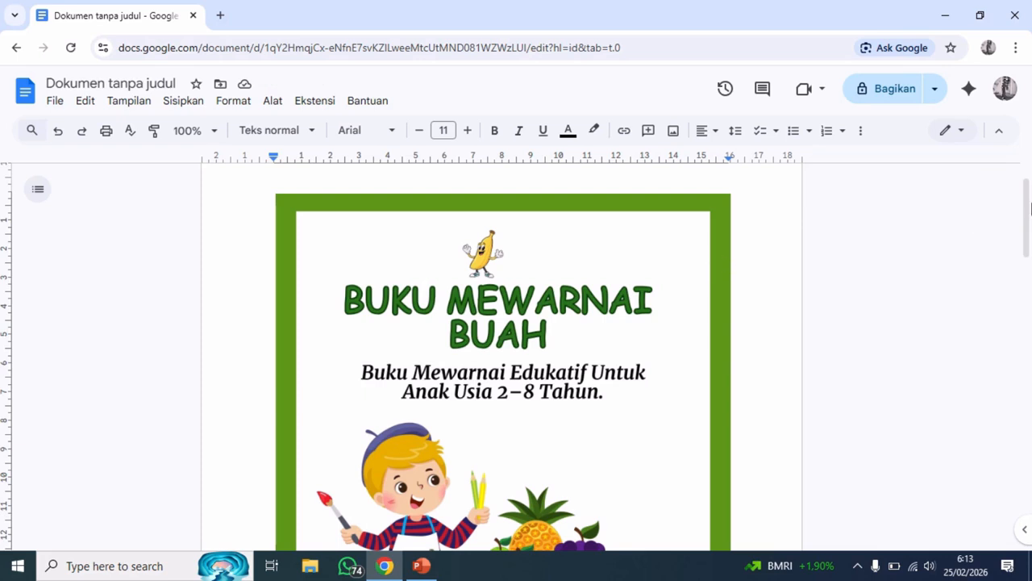
pyautogui.moveTo(1030, 208); pyautogui.dragTo(1029, 281)
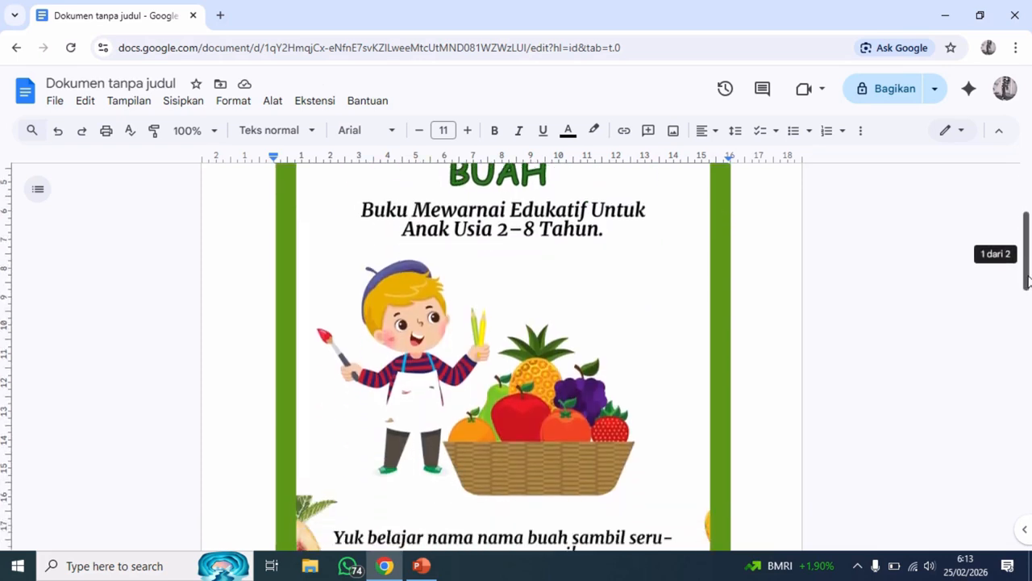
pyautogui.click(581, 381)
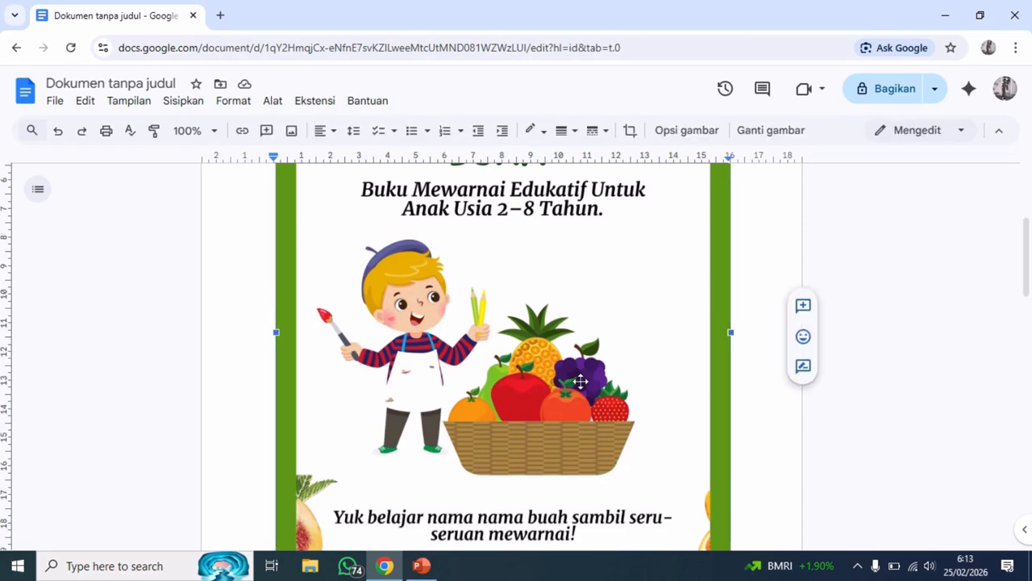
pyautogui.rightClick(580, 380)
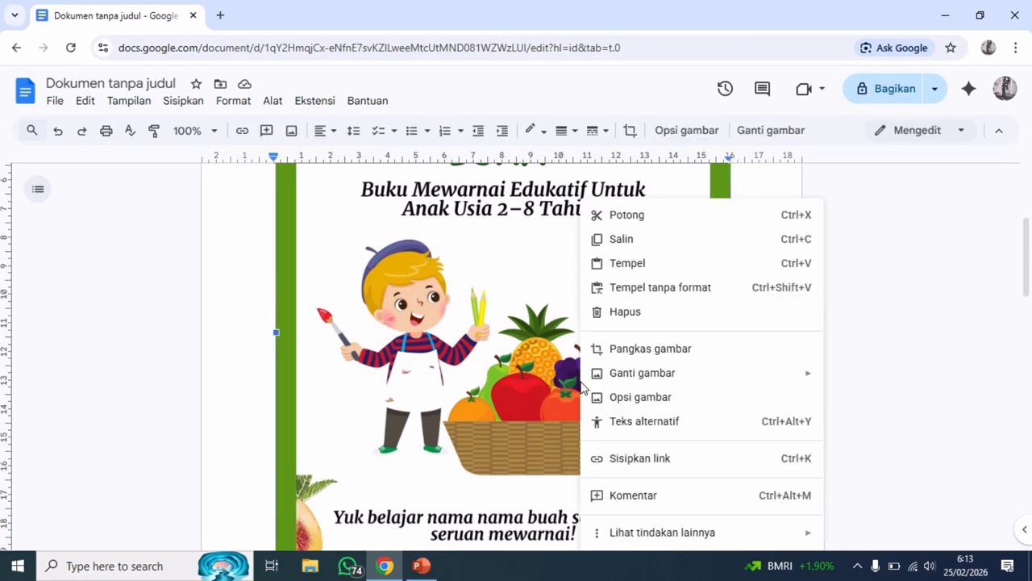
pyautogui.click(624, 399)
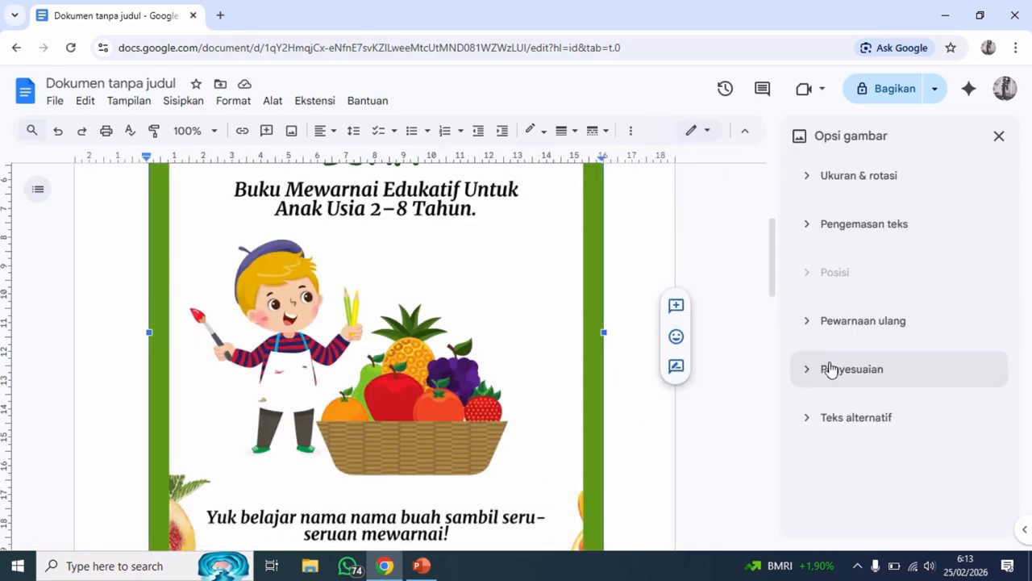
pyautogui.moveTo(774, 259); pyautogui.dragTo(780, 331)
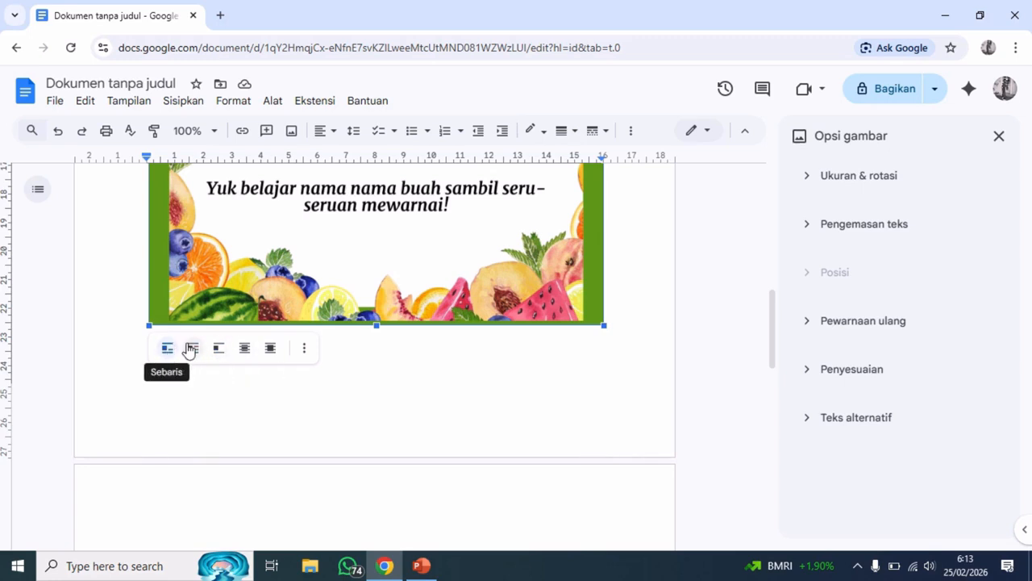
pyautogui.click(245, 349)
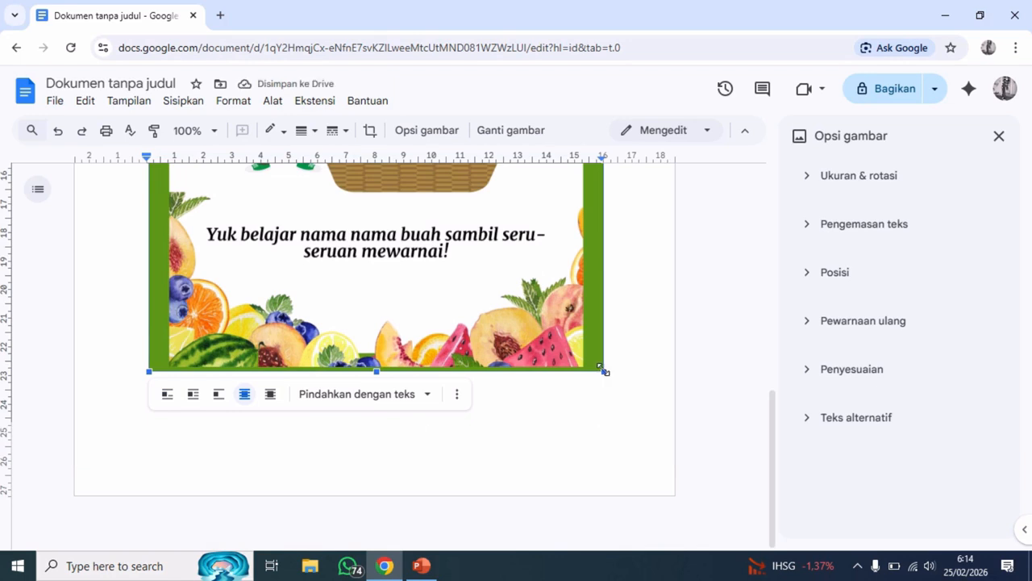
# Enlarge the cover image from its corners so that it spans nearly the full page width.
pyautogui.moveTo(603, 370); pyautogui.dragTo(647, 449)
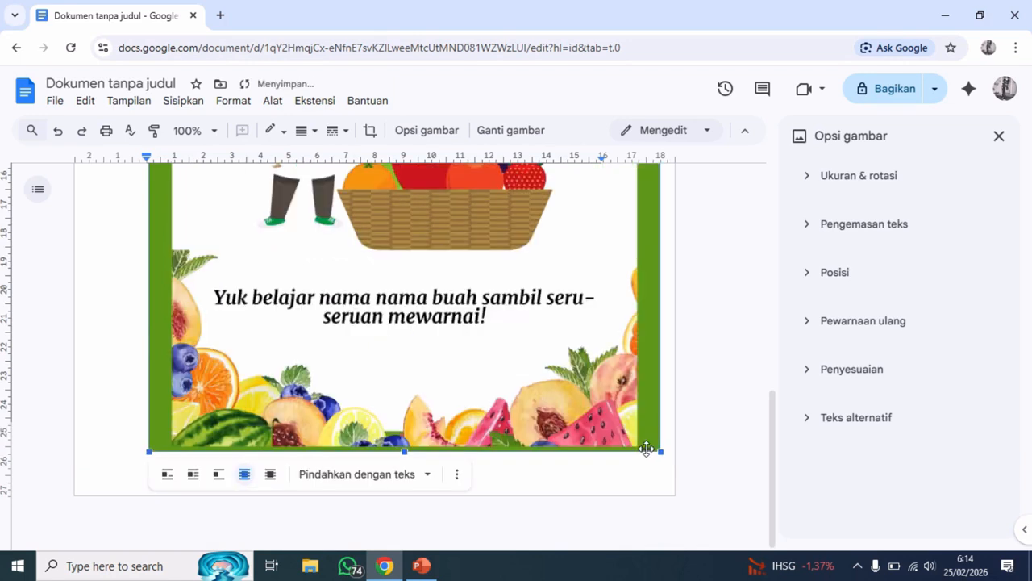
pyautogui.moveTo(150, 450); pyautogui.dragTo(99, 439)
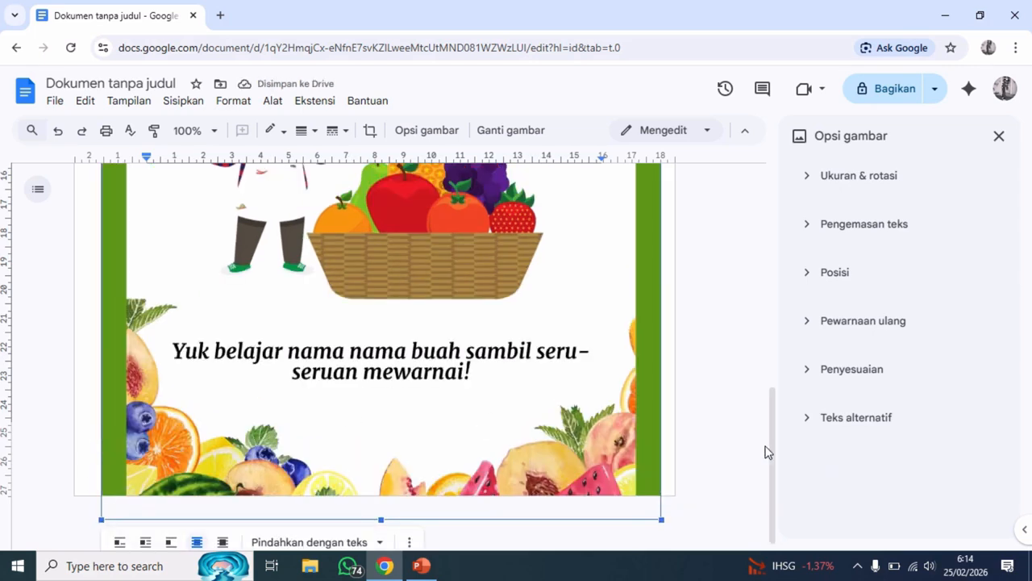
pyautogui.moveTo(772, 448); pyautogui.dragTo(771, 207)
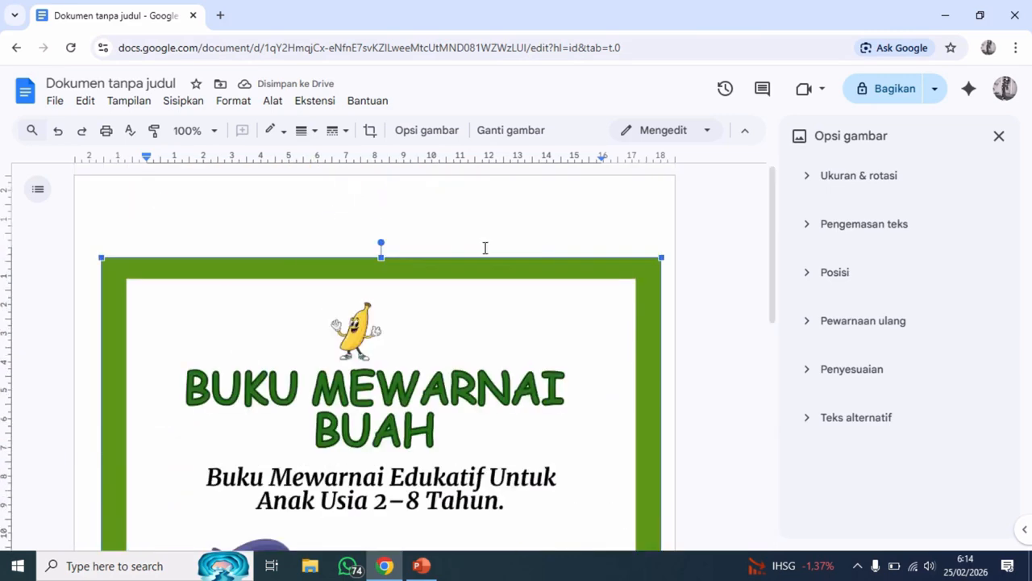
pyautogui.moveTo(96, 254); pyautogui.dragTo(94, 201)
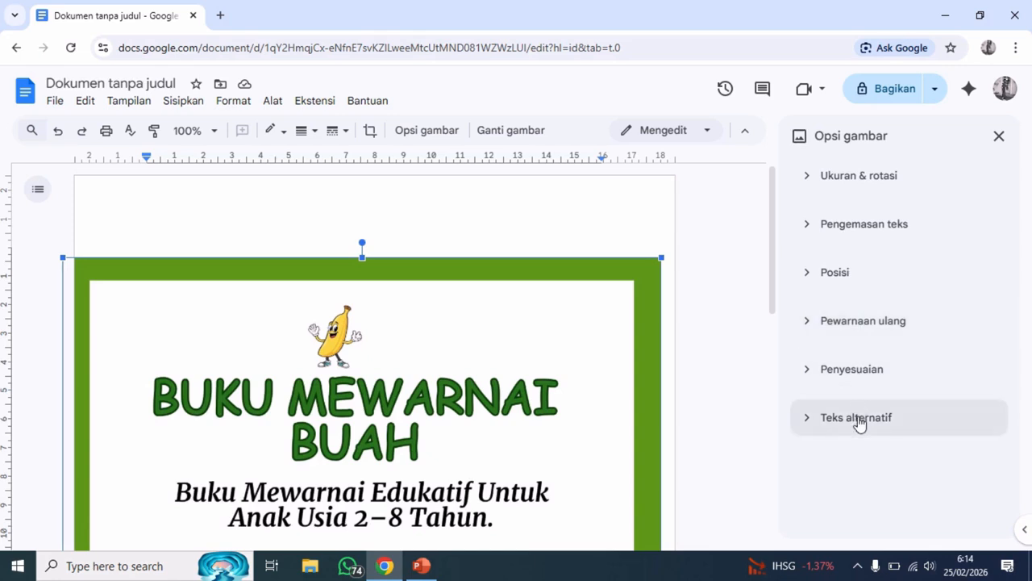
# Move the cover image up to the page's upper edge by setting its Y position to -2.5 cm.
pyautogui.click(834, 274)
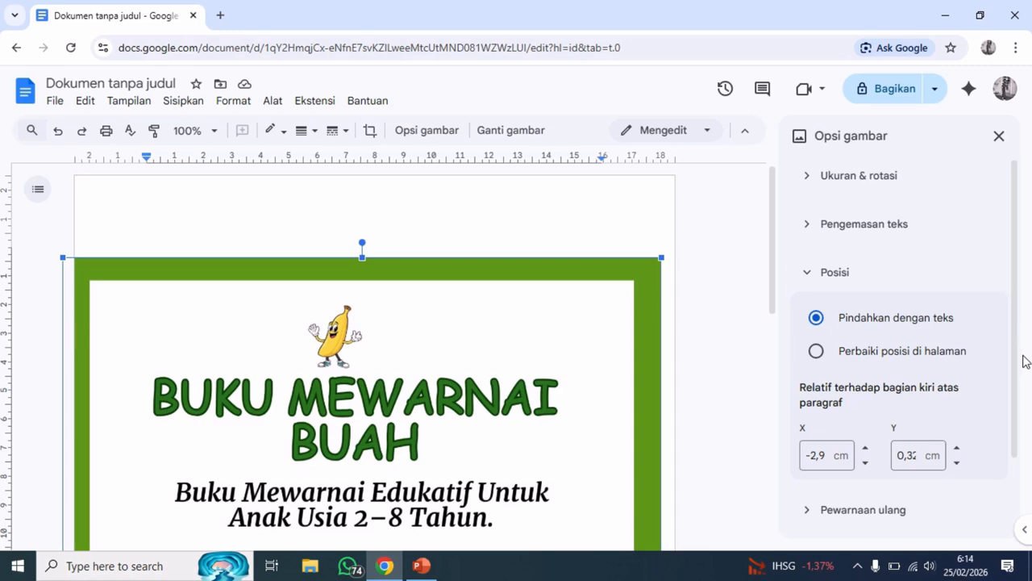
pyautogui.scroll(-1, 1018, 371)
pyautogui.scroll(-2, 1018, 375)
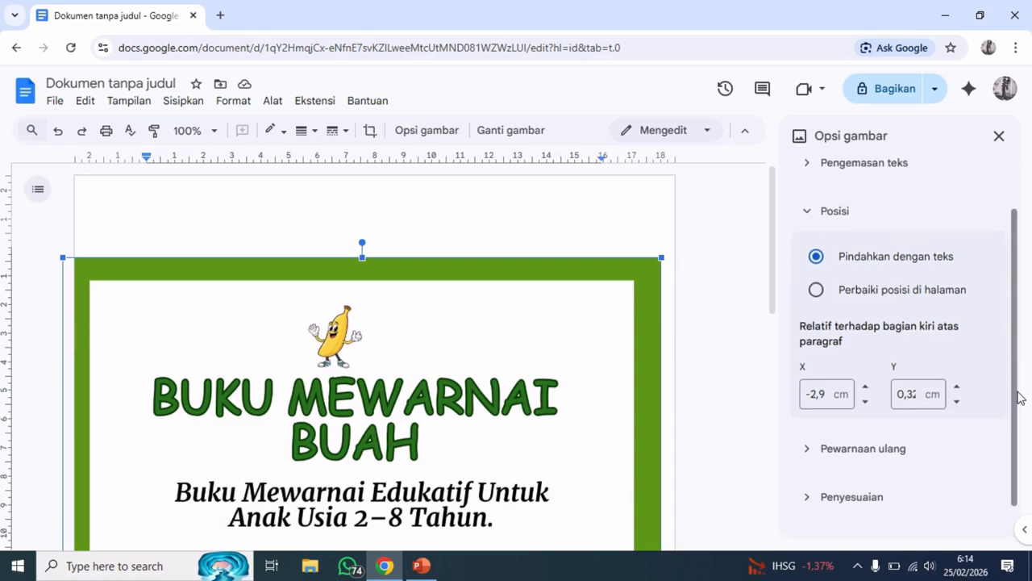
pyautogui.click(912, 392)
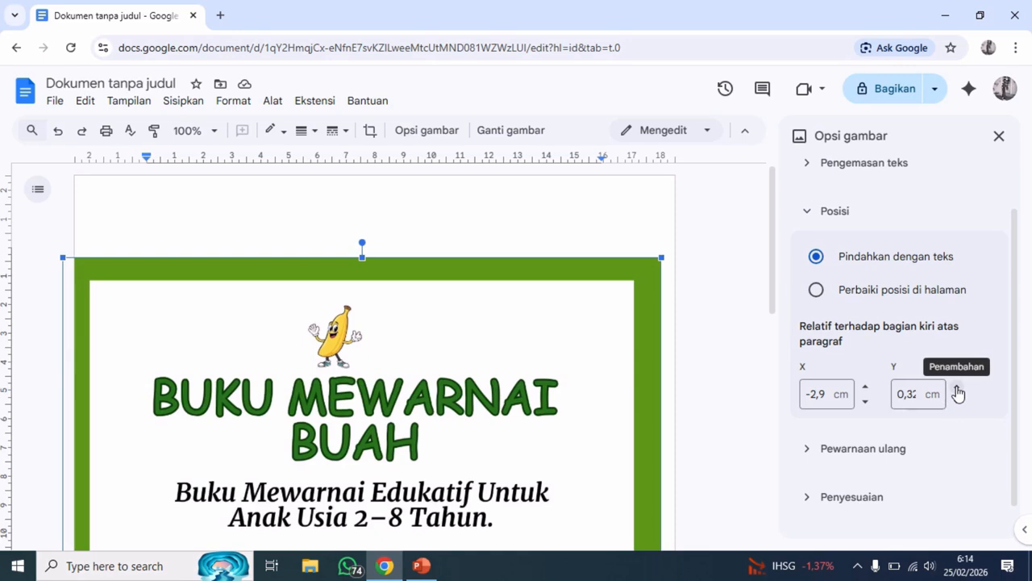
pyautogui.click(957, 388)
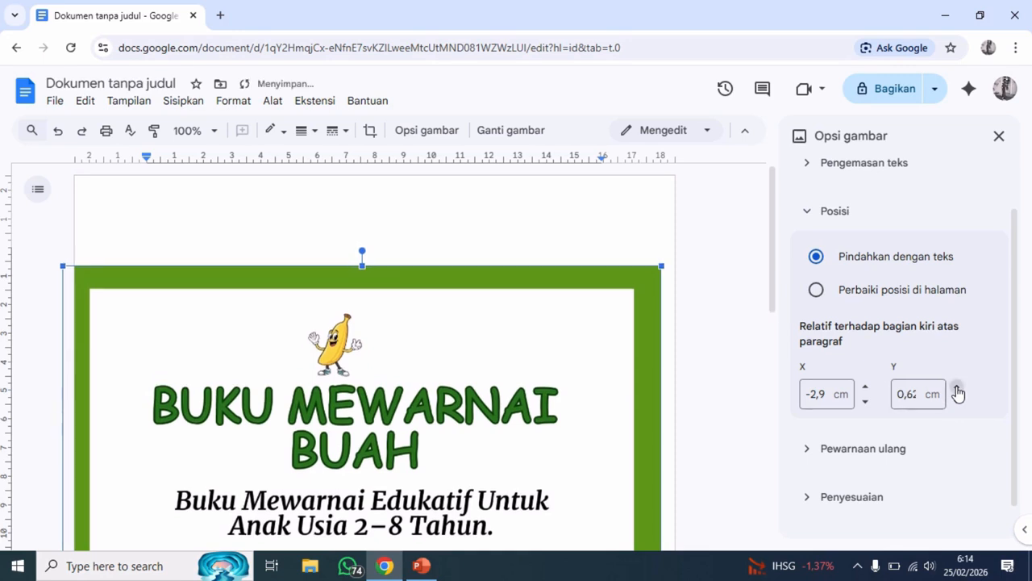
pyautogui.click(958, 388)
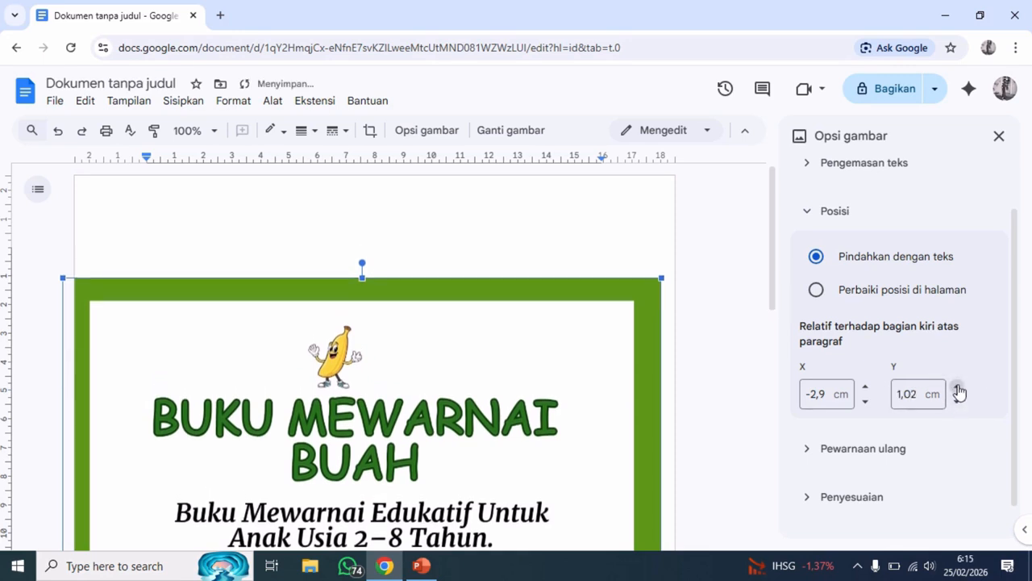
pyautogui.click(957, 388)
pyautogui.click(958, 388)
pyautogui.click(958, 388)
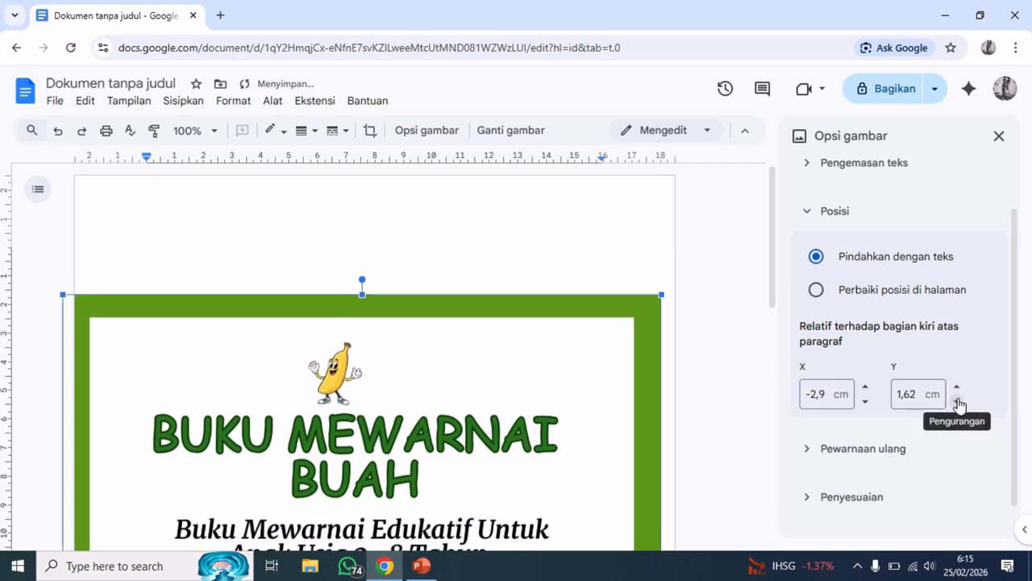
pyautogui.click(958, 401)
pyautogui.click(957, 401)
pyautogui.click(958, 402)
pyautogui.click(957, 402)
pyautogui.click(958, 402)
pyautogui.click(957, 402)
pyautogui.click(958, 402)
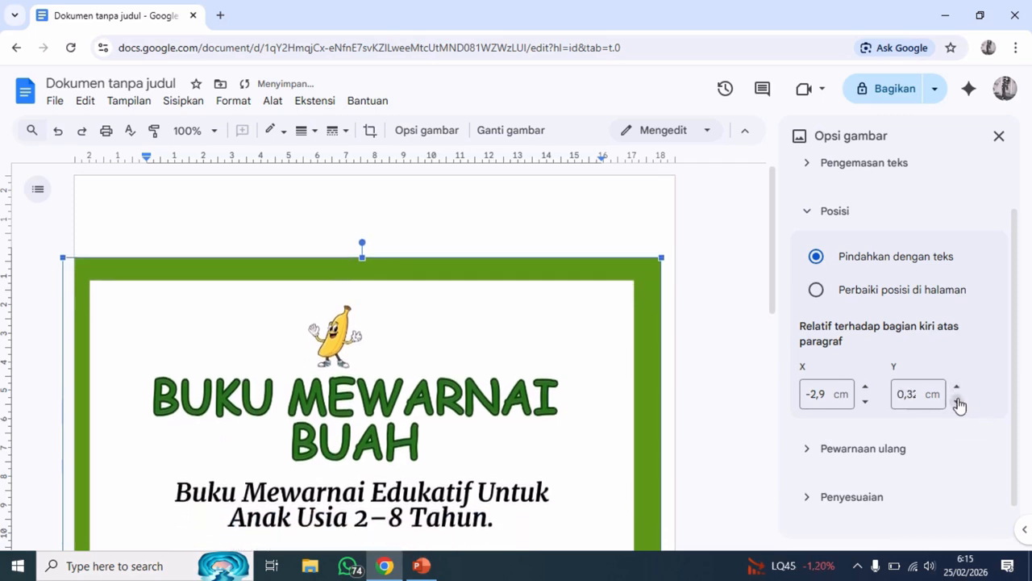
pyautogui.click(957, 402)
pyautogui.click(957, 402)
pyautogui.click(957, 402)
pyautogui.click(957, 402)
pyautogui.click(957, 401)
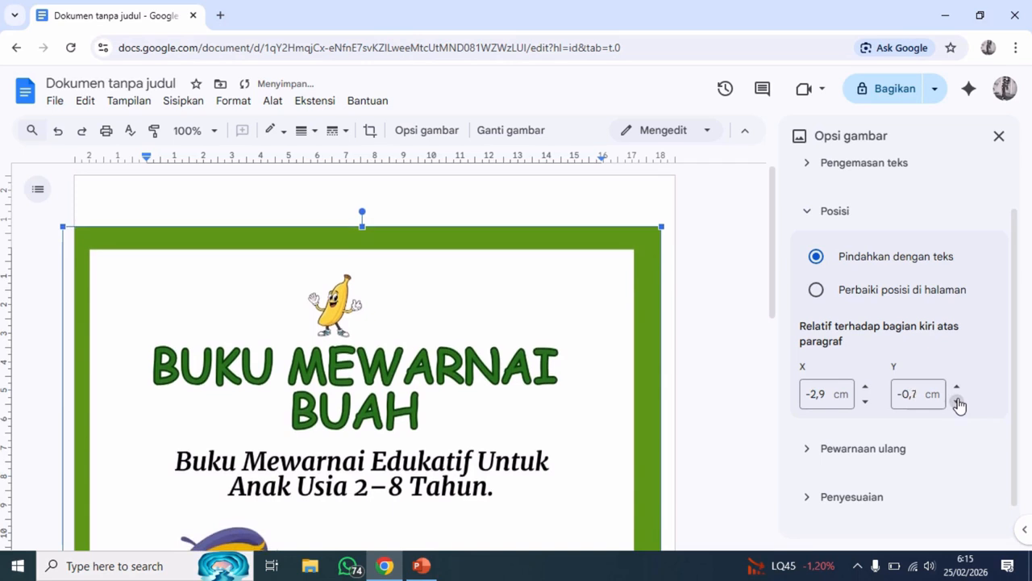
pyautogui.click(958, 402)
pyautogui.click(957, 401)
pyautogui.click(957, 402)
pyautogui.click(957, 402)
pyautogui.click(958, 402)
pyautogui.click(958, 402)
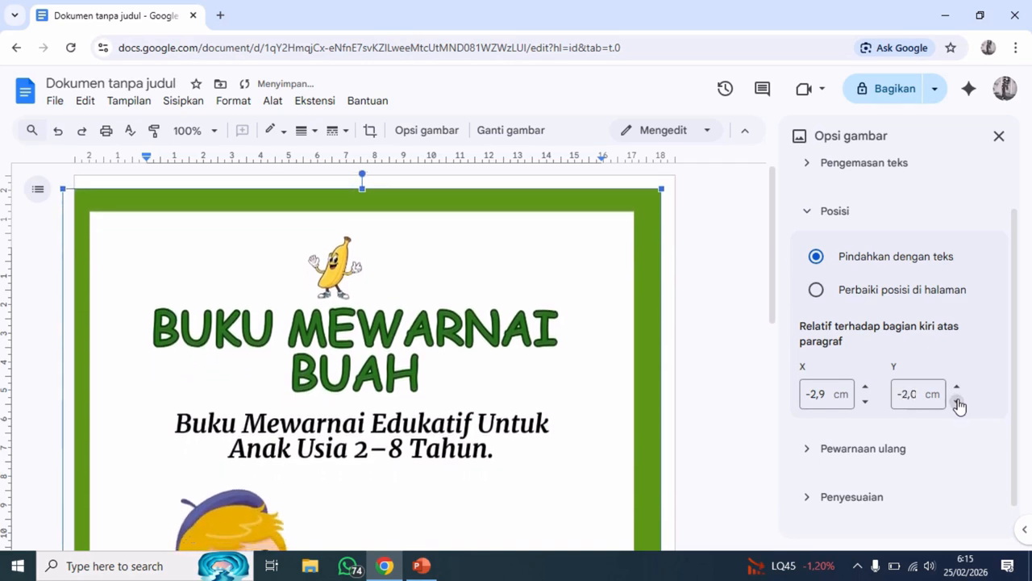
pyautogui.click(957, 402)
pyautogui.click(957, 401)
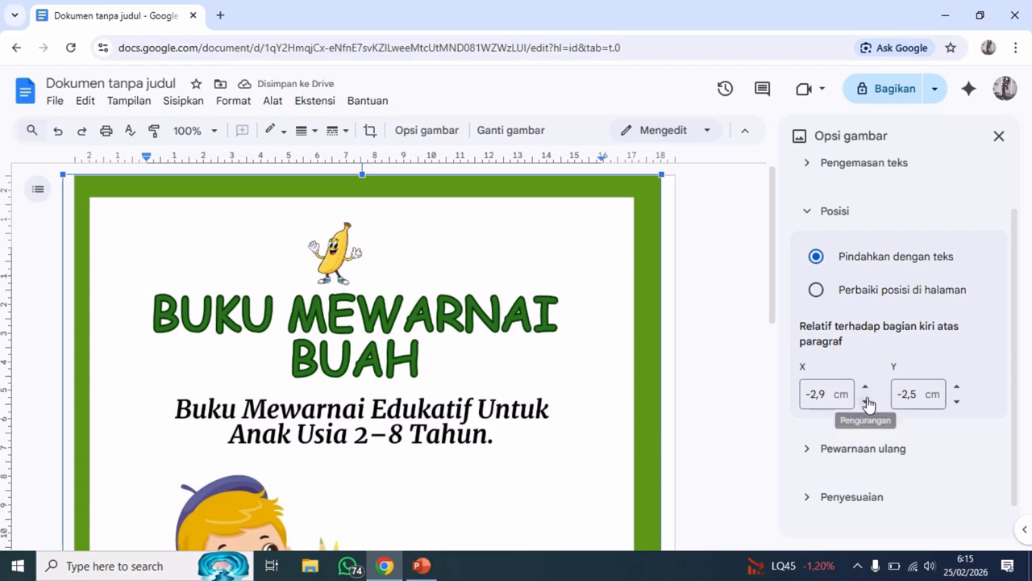
# Set the cover image's X position to -2.3 cm and stretch its left side to the page's left edge.
pyautogui.click(868, 403)
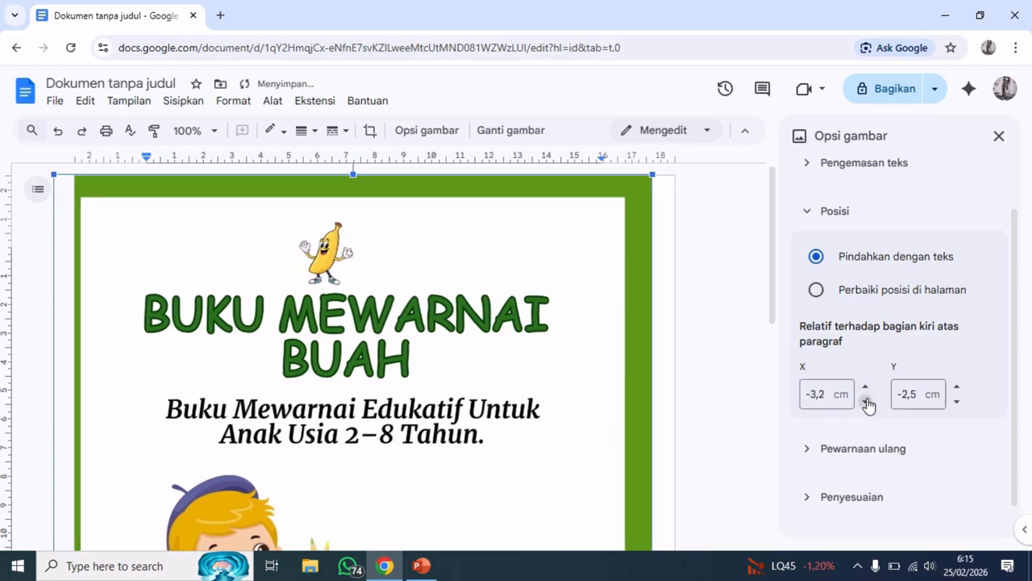
pyautogui.click(866, 390)
pyautogui.click(867, 390)
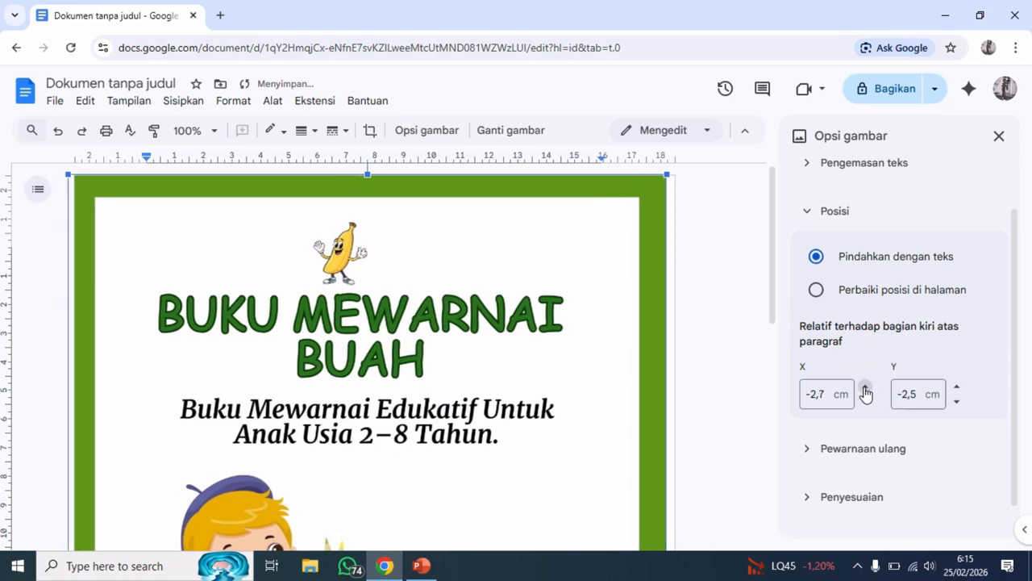
pyautogui.click(866, 390)
pyautogui.click(867, 390)
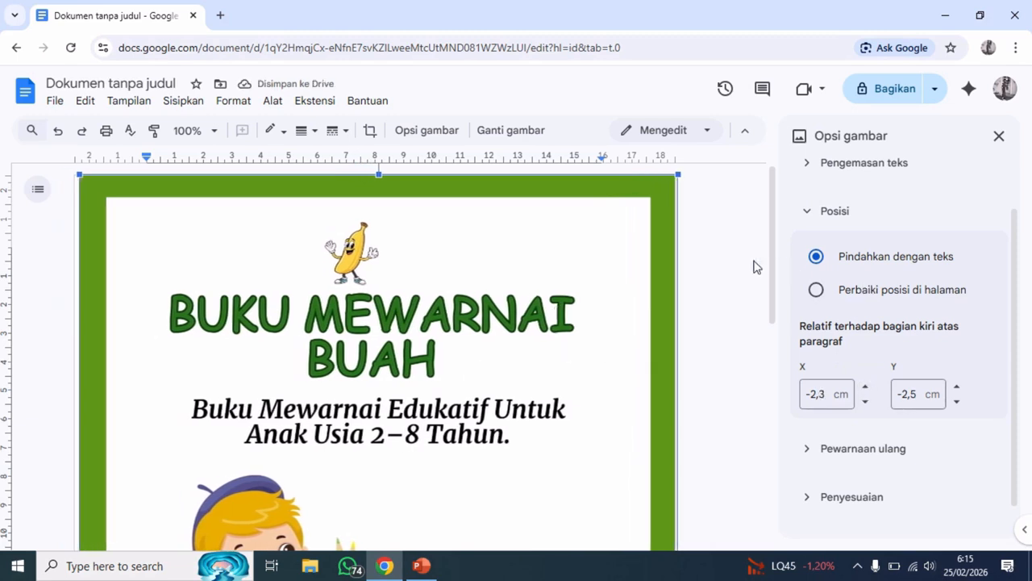
pyautogui.scroll(-2, 770, 258)
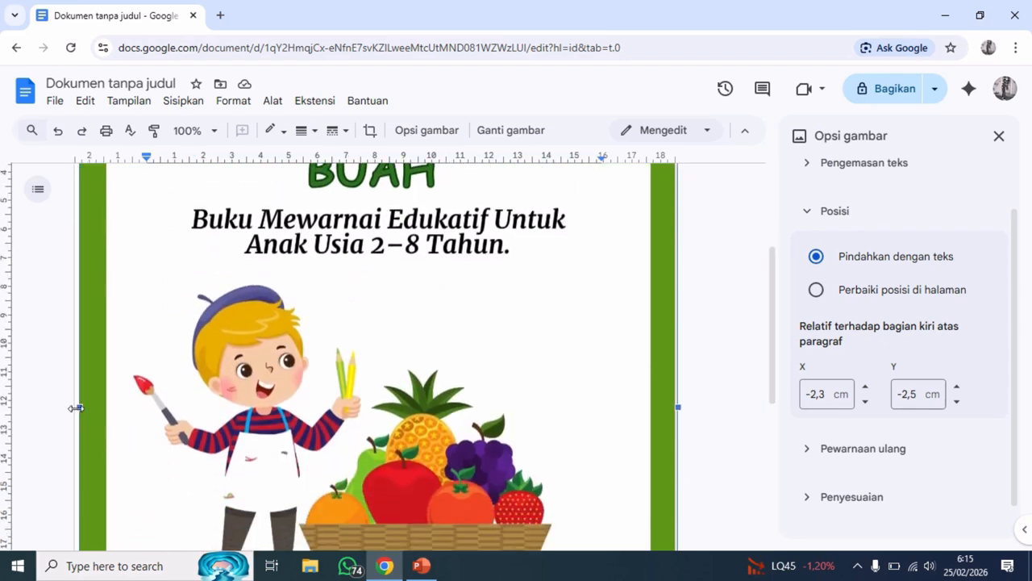
pyautogui.moveTo(75, 406); pyautogui.dragTo(72, 410)
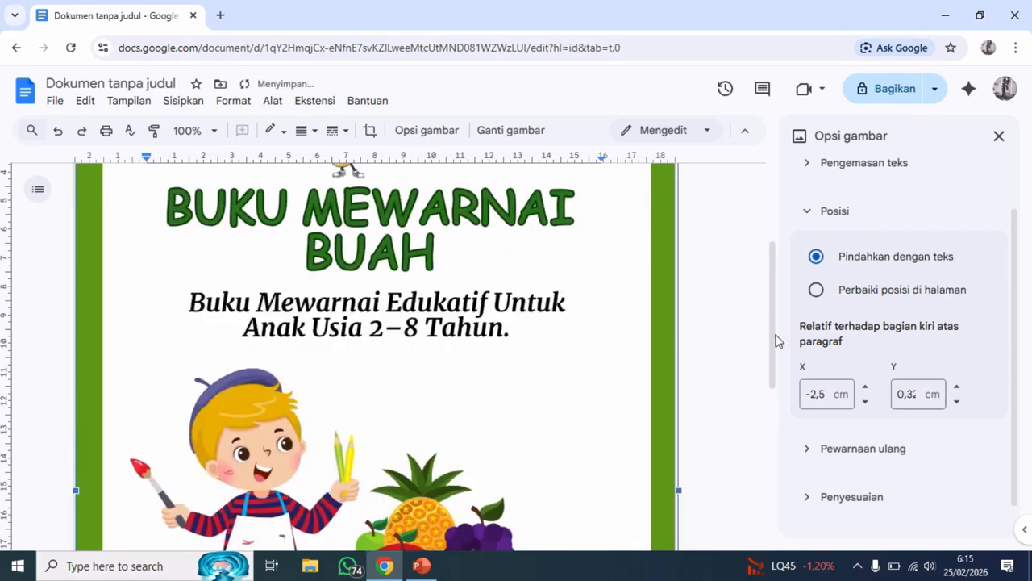
# Move the cover image up to the page's upper edge by setting its Y position to -2.5 cm.
pyautogui.moveTo(777, 341); pyautogui.dragTo(776, 248)
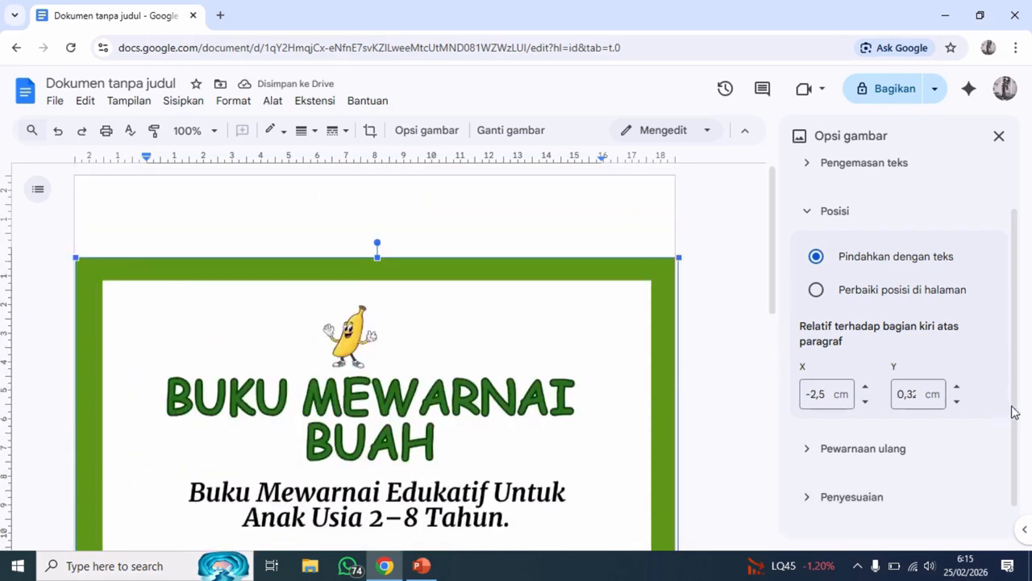
pyautogui.click(958, 388)
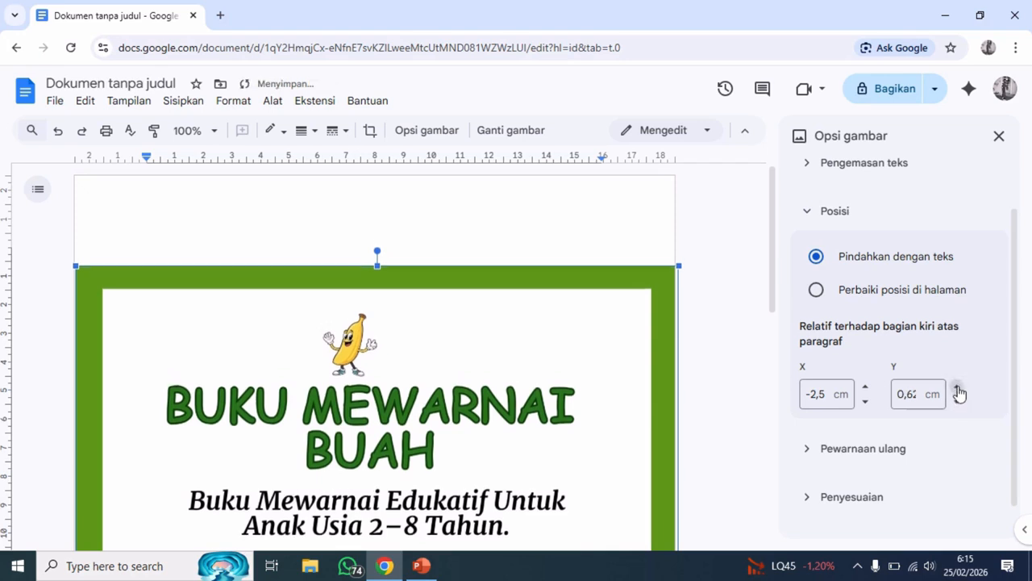
pyautogui.click(957, 402)
pyautogui.click(956, 402)
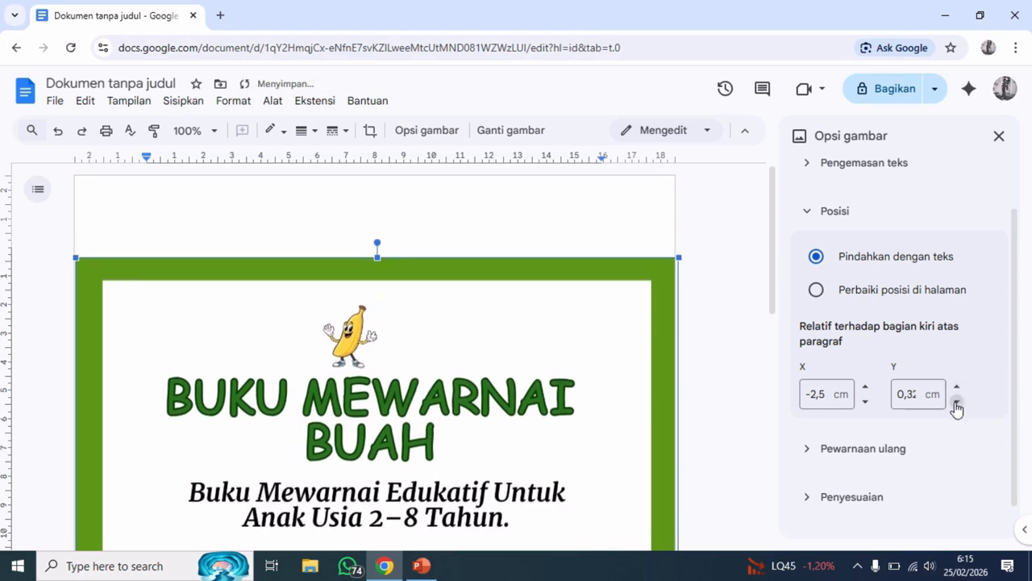
pyautogui.click(956, 402)
pyautogui.click(956, 402)
pyautogui.click(956, 401)
pyautogui.click(957, 401)
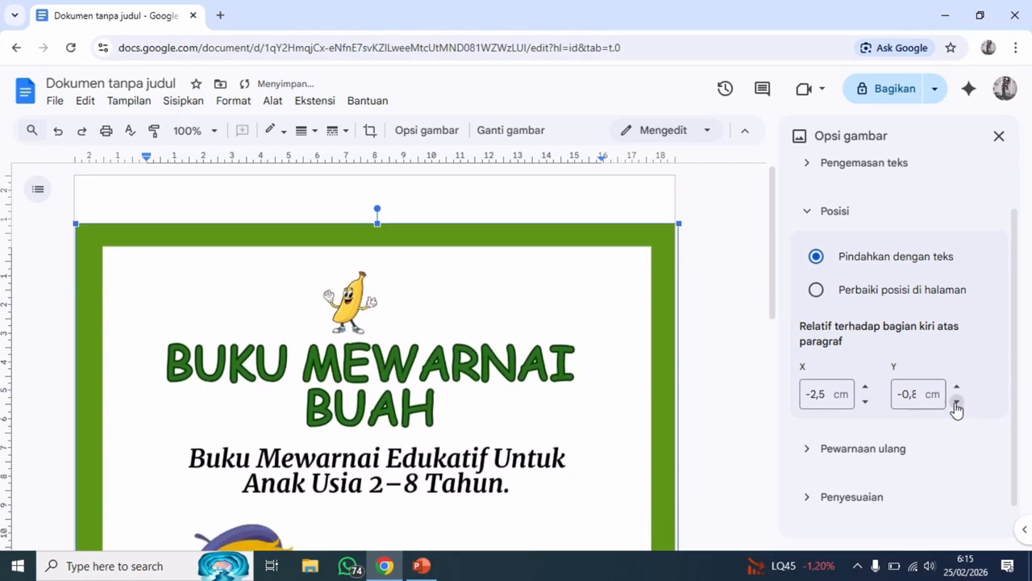
pyautogui.click(956, 403)
pyautogui.click(957, 403)
pyautogui.click(957, 403)
pyautogui.click(957, 403)
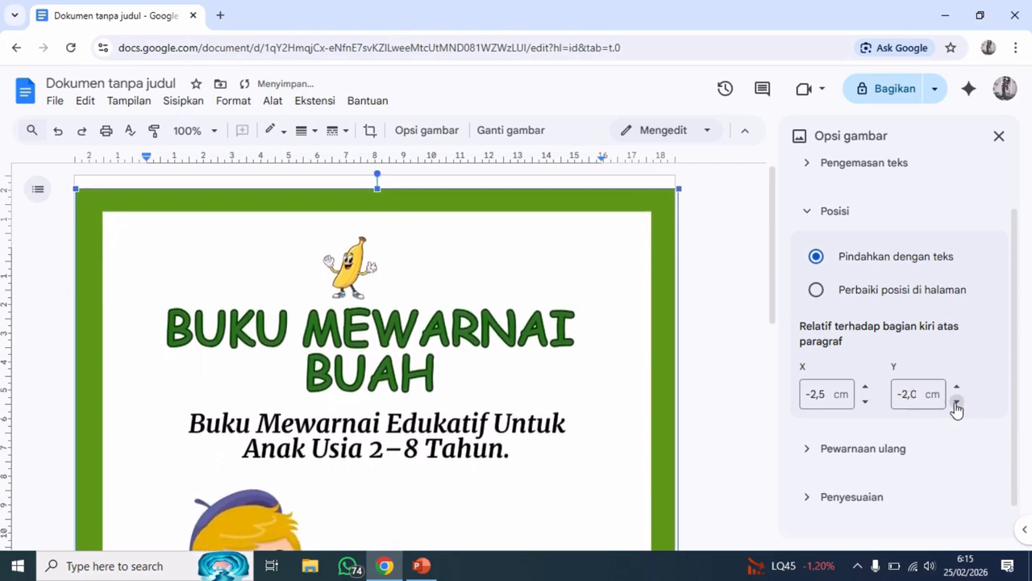
pyautogui.click(957, 403)
pyautogui.click(957, 403)
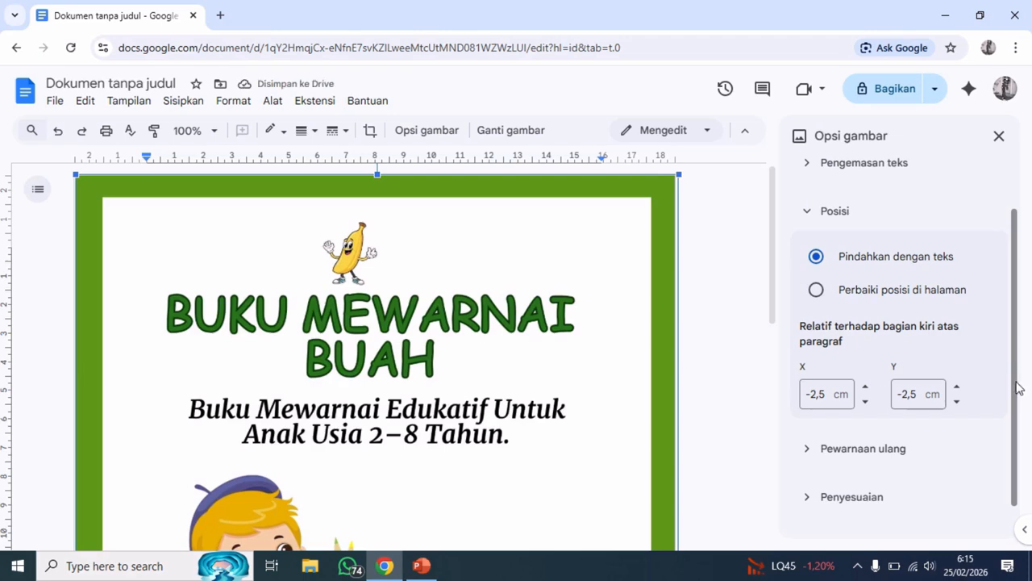
# Stretch the lower side of the cover image down to the page's lower edge.
pyautogui.scroll(-1, 1018, 388)
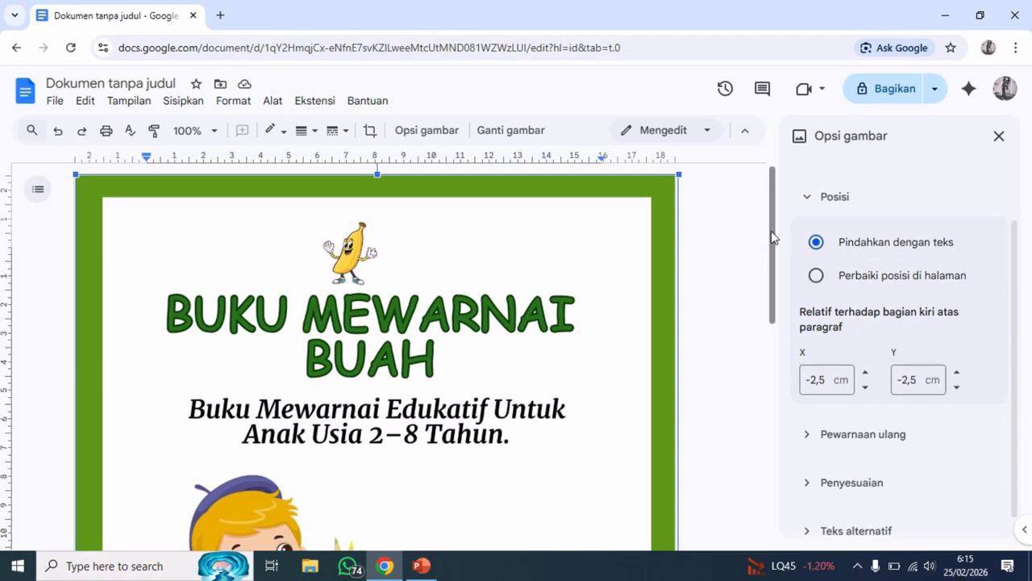
pyautogui.moveTo(772, 237); pyautogui.dragTo(784, 457)
pyautogui.click(734, 431)
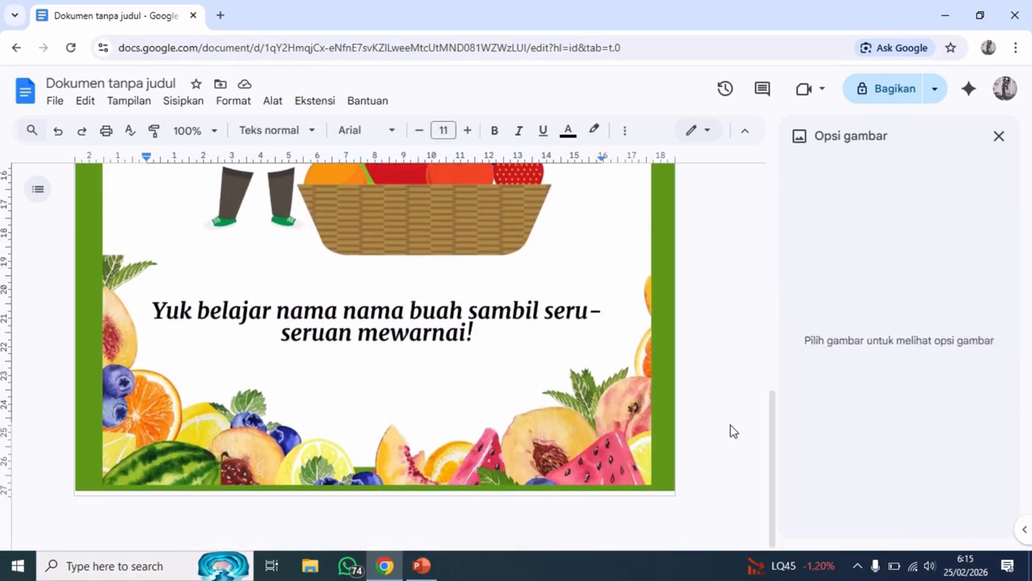
pyautogui.click(419, 444)
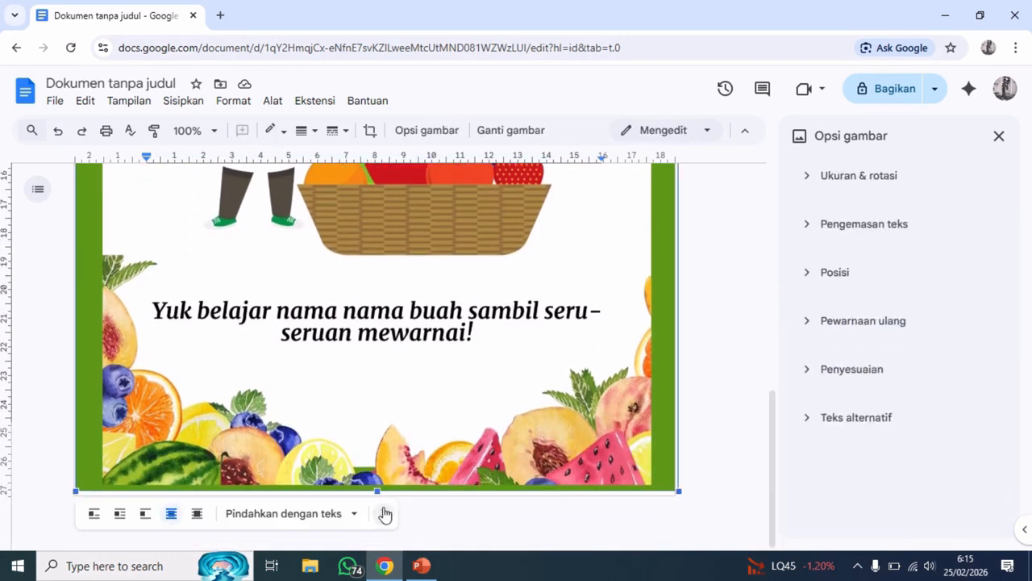
pyautogui.moveTo(380, 490); pyautogui.dragTo(378, 496)
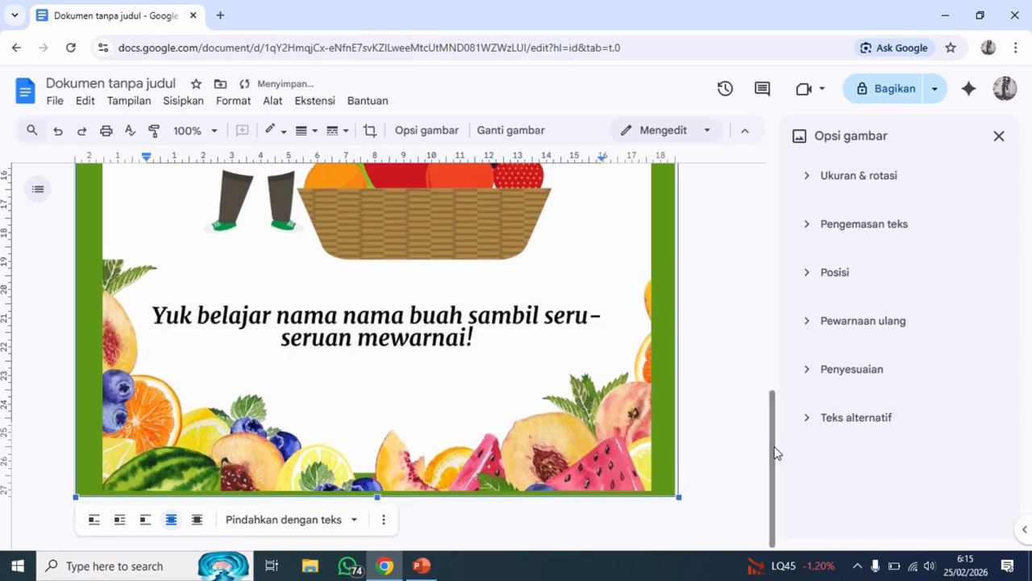
# Check the cover image along the whole page, from the upper edge to the lower edge.
pyautogui.moveTo(774, 452); pyautogui.dragTo(775, 37)
pyautogui.scroll(-1, 766, 316)
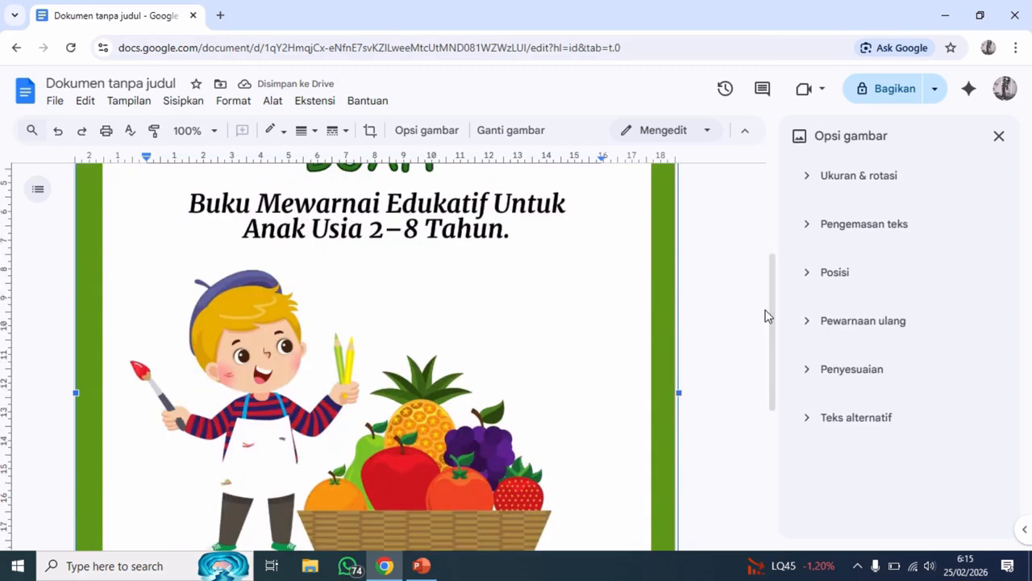
pyautogui.moveTo(775, 320); pyautogui.dragTo(806, 151)
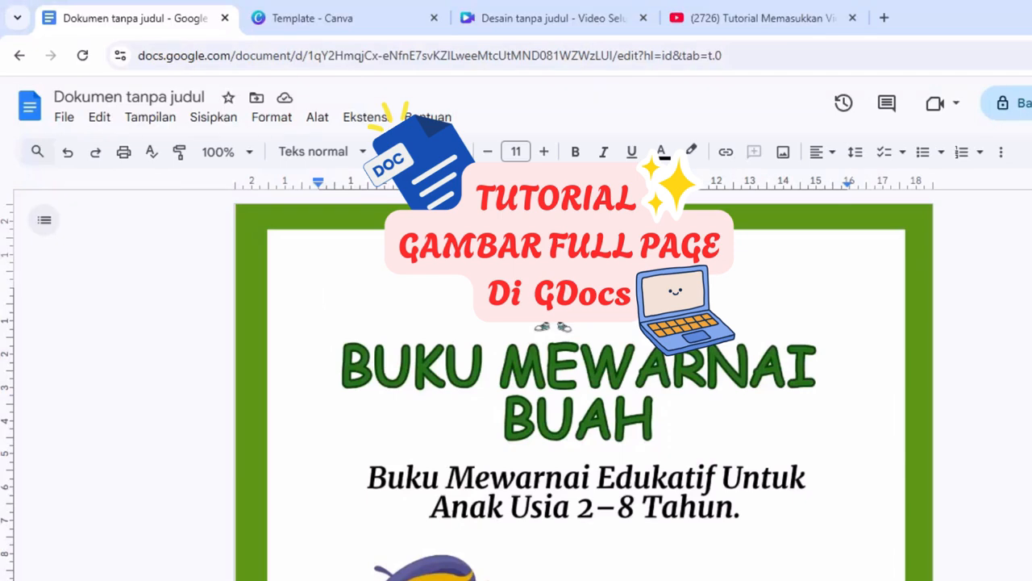
pyautogui.scroll(-5, 583, 387)
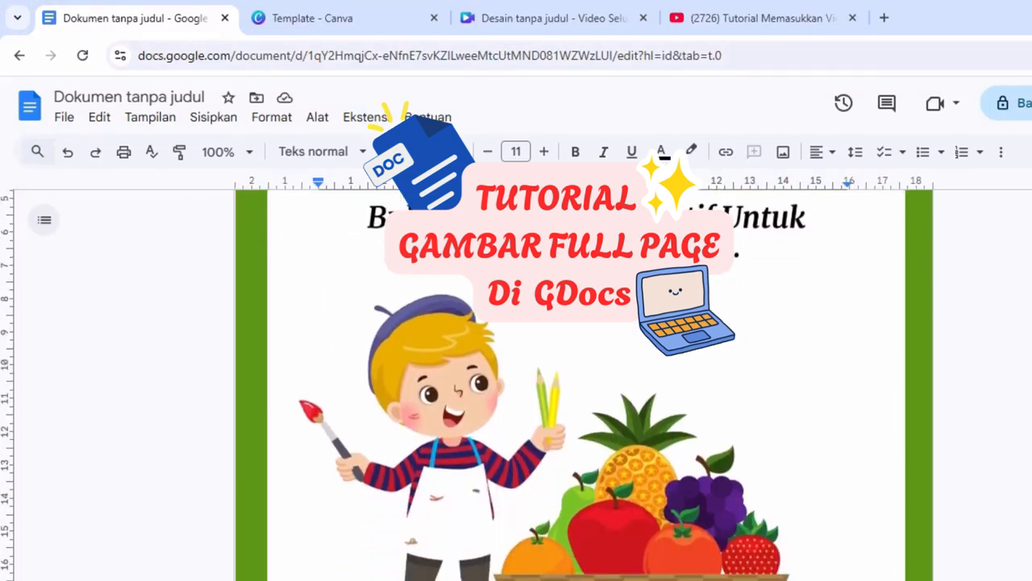
pyautogui.scroll(-5, 584, 387)
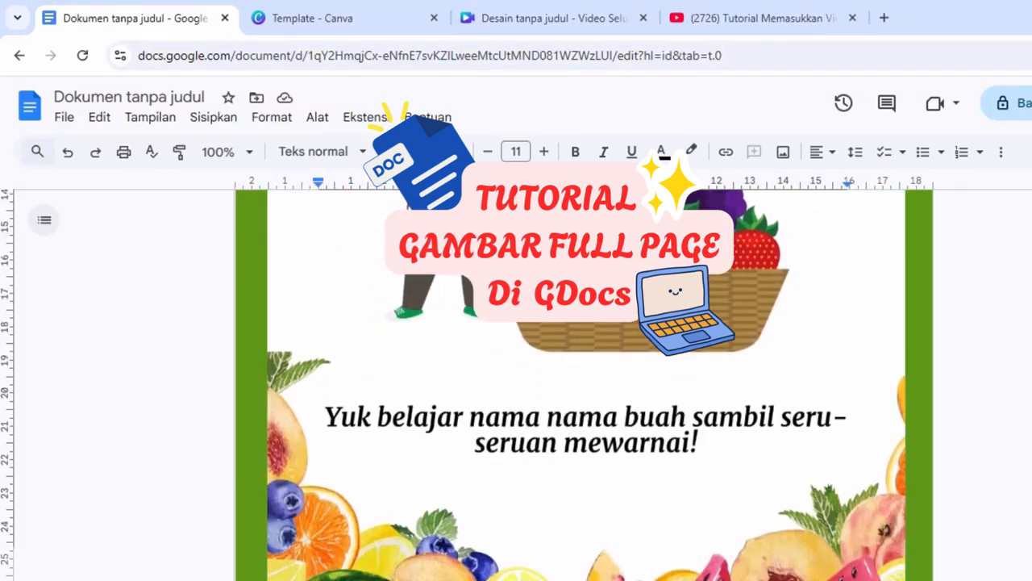
pyautogui.scroll(10, 584, 387)
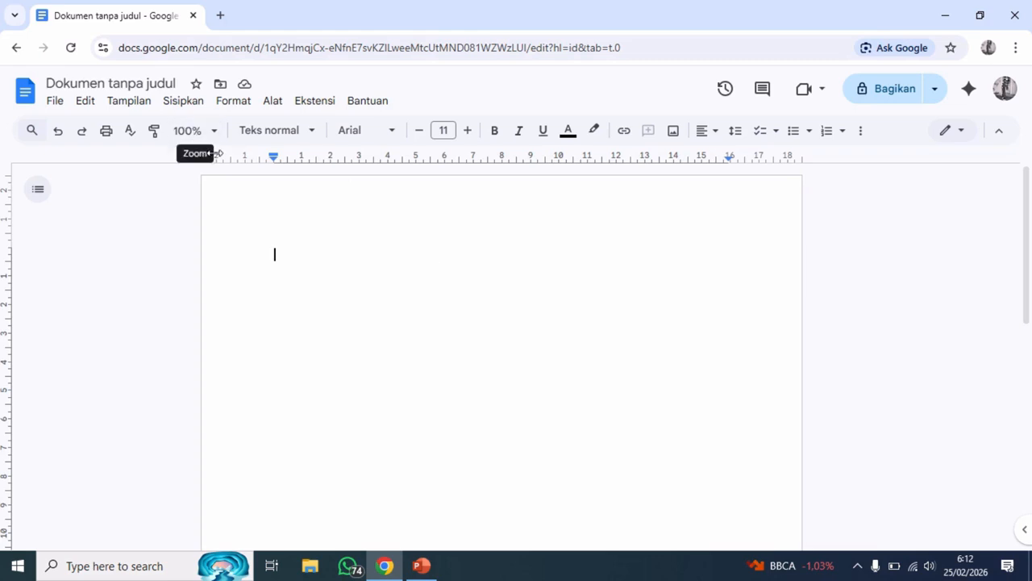
# Insert the cover image file 1 from the computer's Pictures folder into the blank document.
pyautogui.click(183, 110)
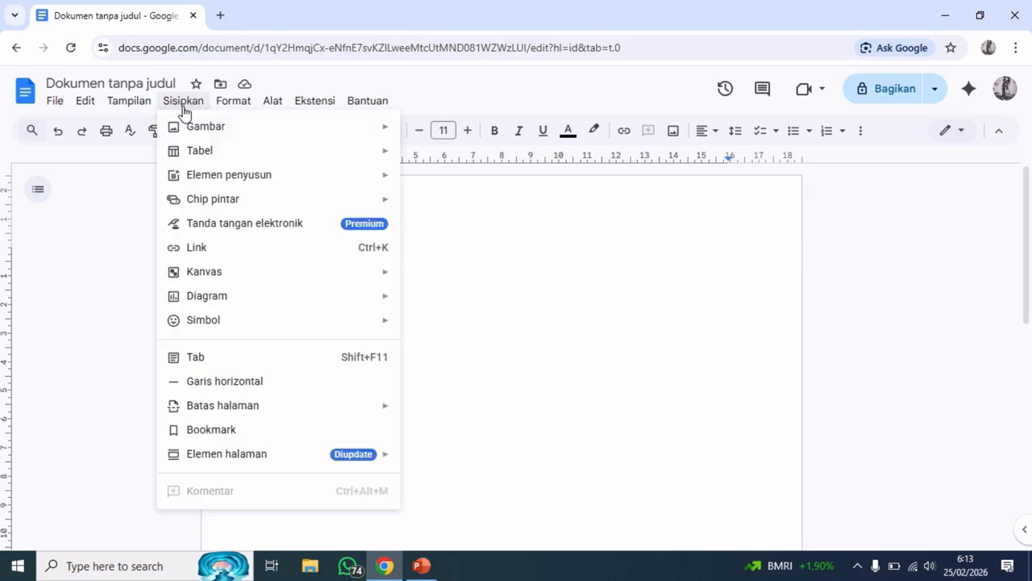
pyautogui.moveTo(202, 131)
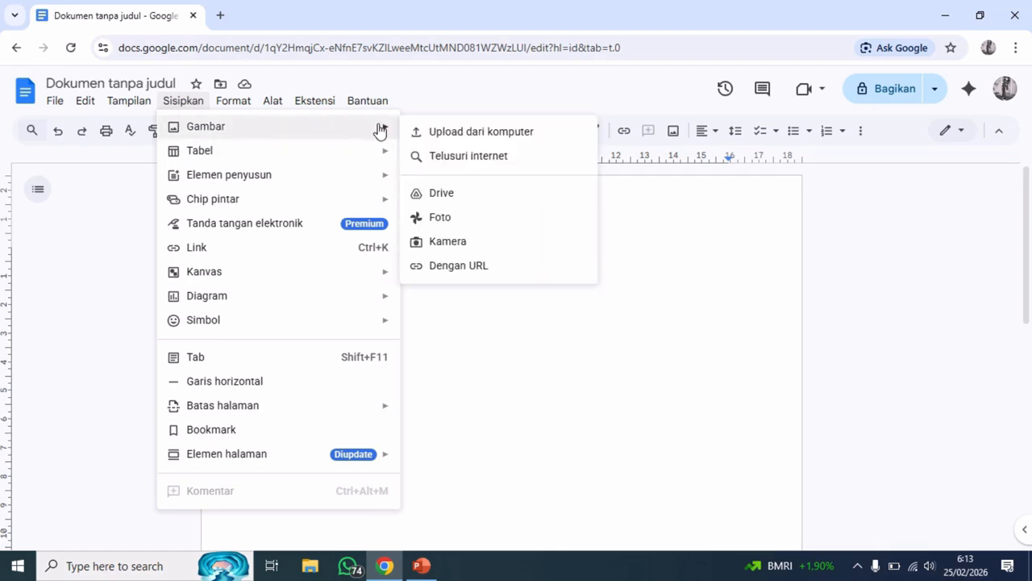
pyautogui.click(443, 139)
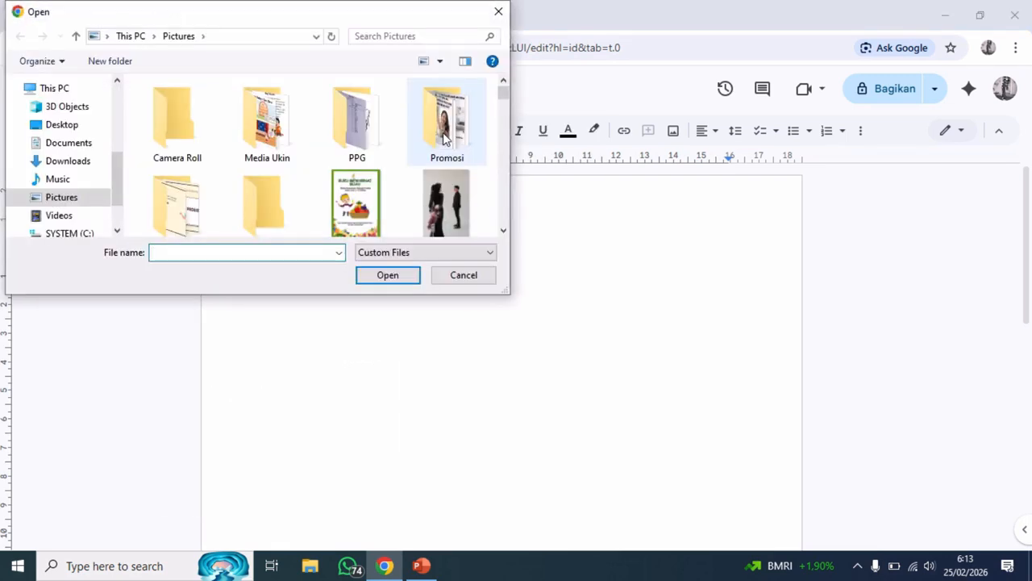
pyautogui.scroll(-1, 501, 95)
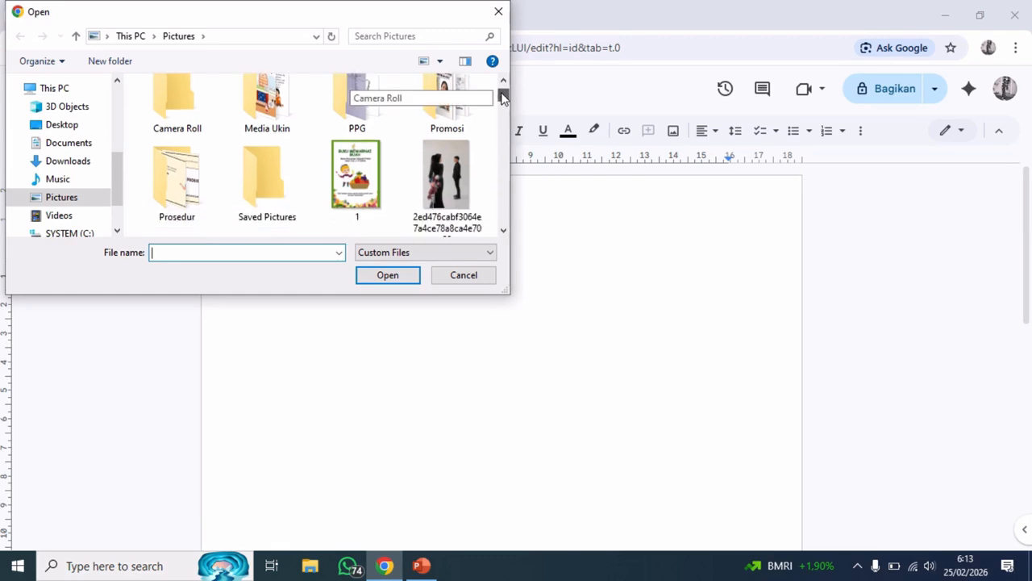
pyautogui.click(366, 202)
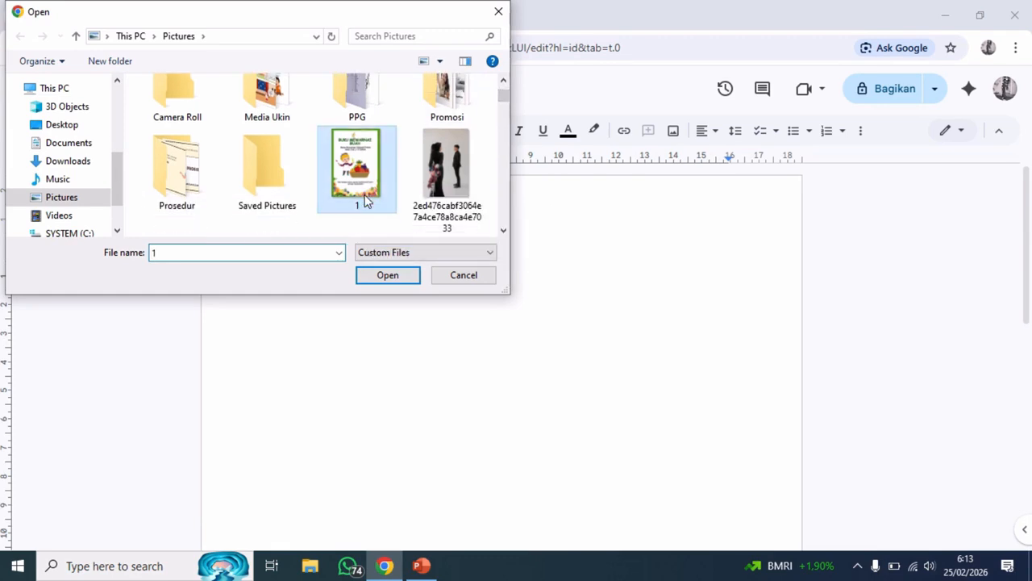
pyautogui.click(395, 284)
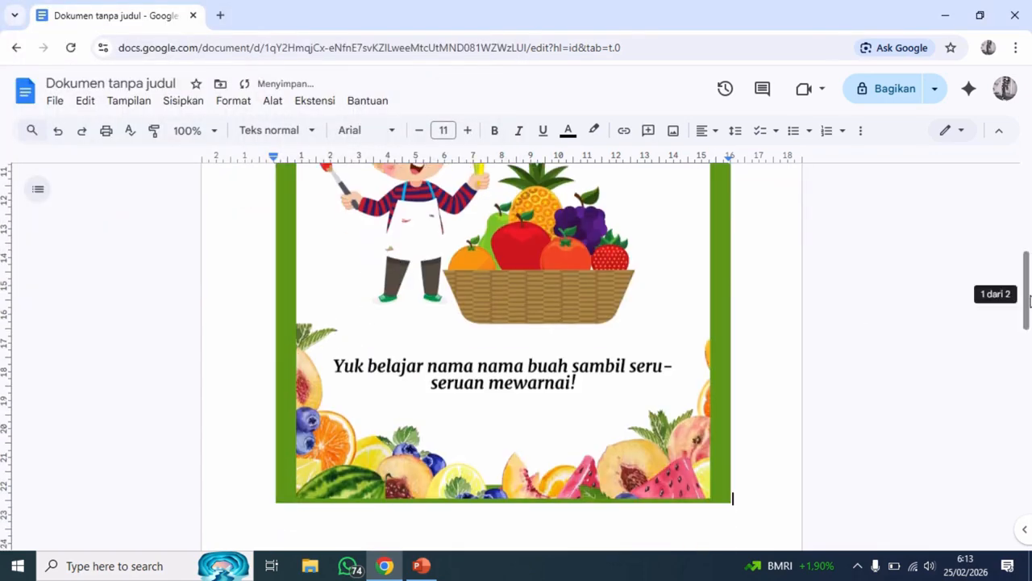
# Select the inserted cover image and open its image options.
pyautogui.moveTo(1029, 300); pyautogui.dragTo(1030, 227)
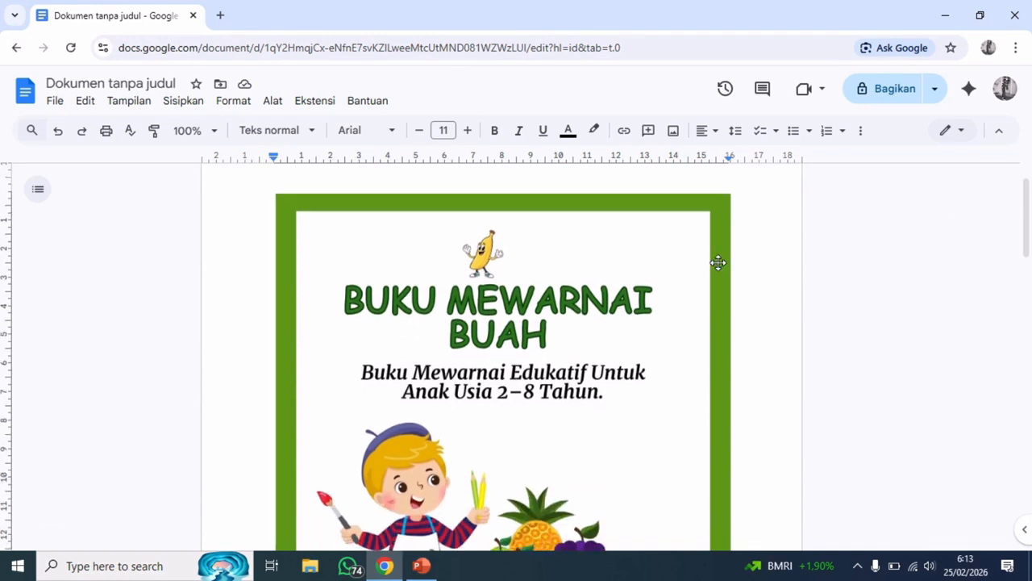
pyautogui.moveTo(1029, 208); pyautogui.dragTo(1029, 236)
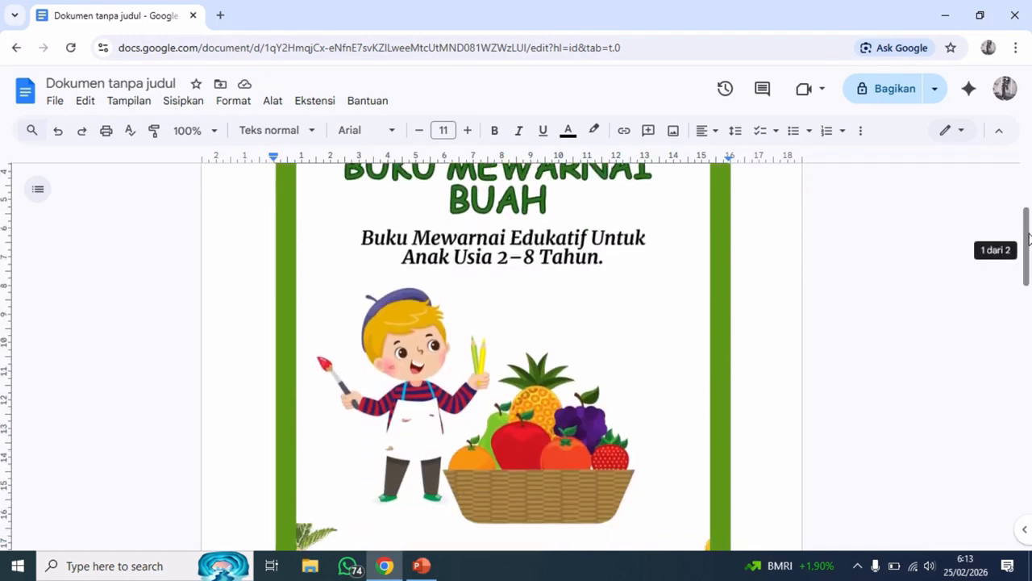
pyautogui.moveTo(1028, 272); pyautogui.dragTo(1028, 283)
pyautogui.click(581, 382)
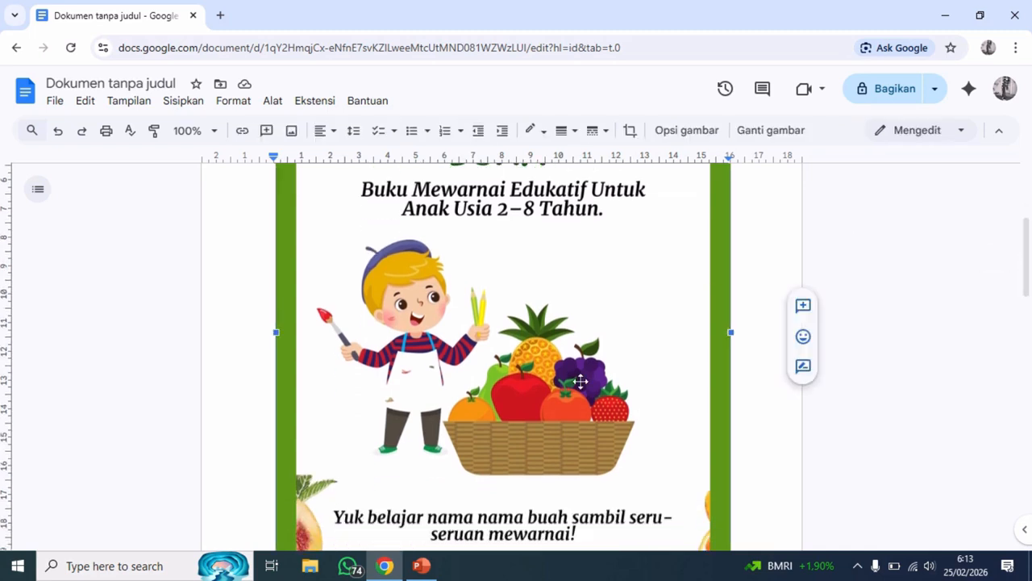
pyautogui.rightClick(581, 381)
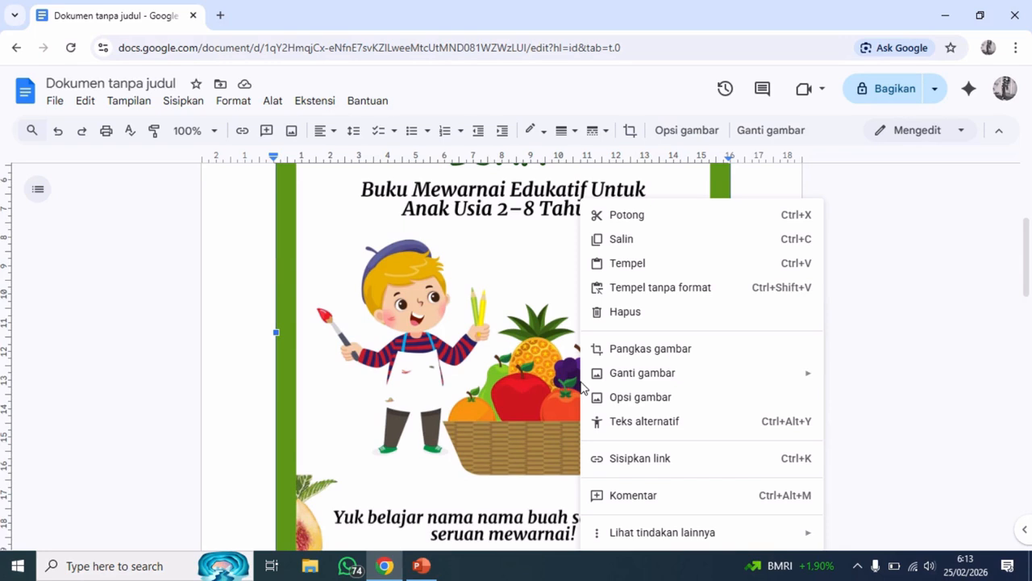
pyautogui.click(623, 398)
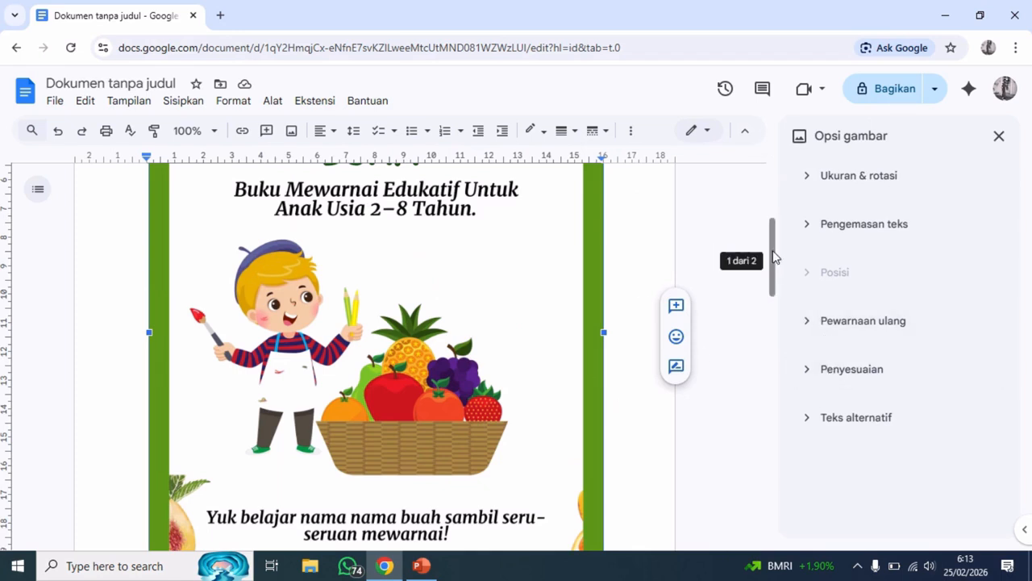
# Set the cover image's text wrapping to behind text.
pyautogui.scroll(-3, 781, 317)
pyautogui.moveTo(781, 317)
pyautogui.mouseDown()
pyautogui.moveTo(779, 368)
pyautogui.moveTo(779, 328)
pyautogui.mouseUp()
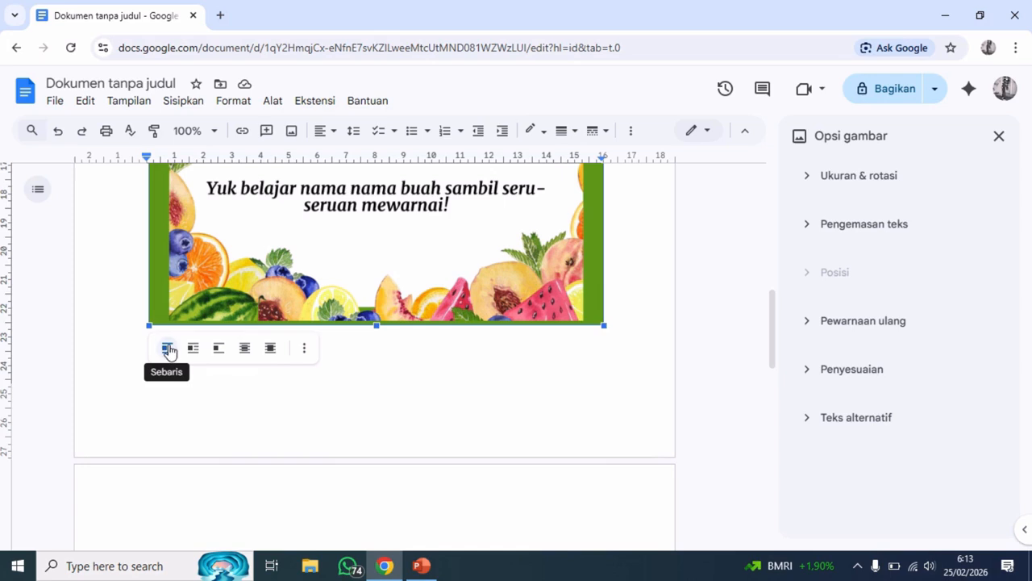
pyautogui.click(245, 350)
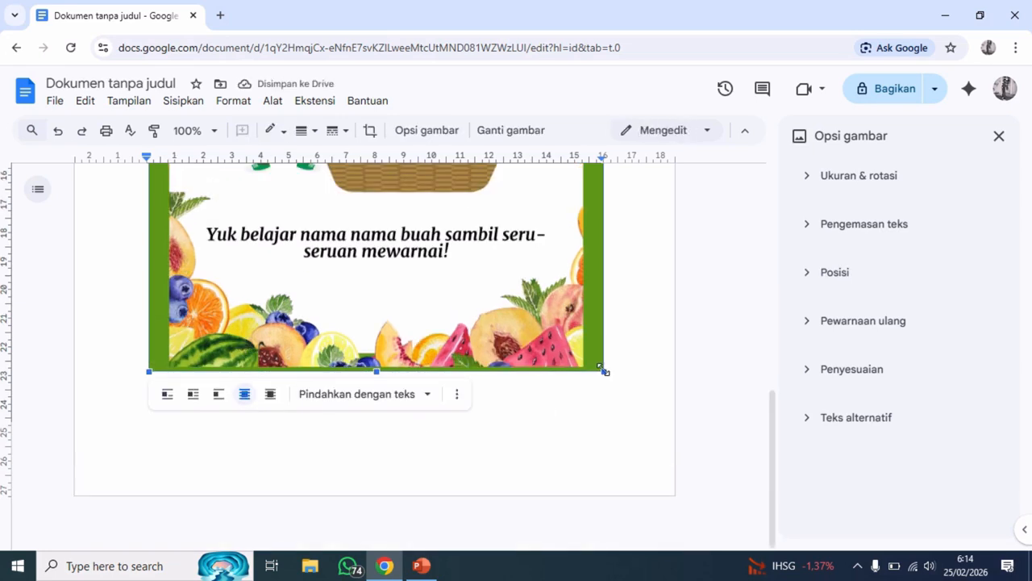
# Enlarge the cover image from its lower and upper-left corners so that it spans nearly the full page width.
pyautogui.moveTo(603, 370); pyautogui.dragTo(660, 452)
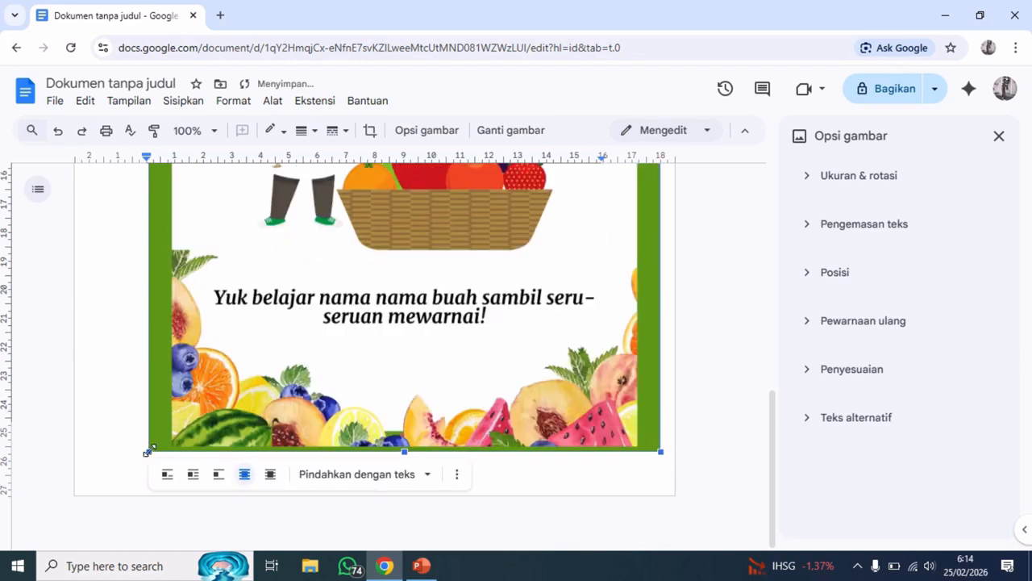
pyautogui.moveTo(150, 449); pyautogui.dragTo(101, 438)
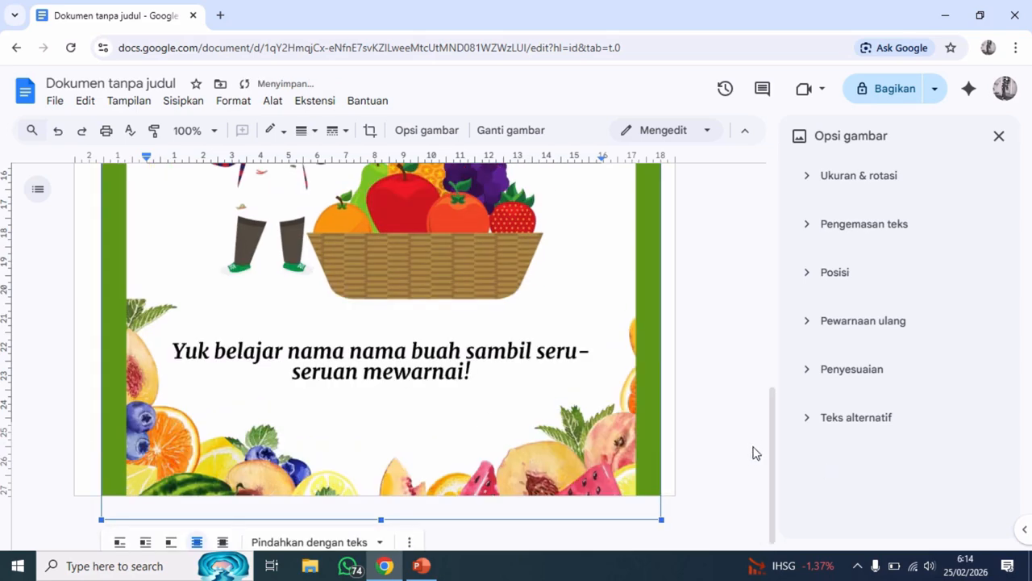
pyautogui.moveTo(772, 449); pyautogui.dragTo(770, 208)
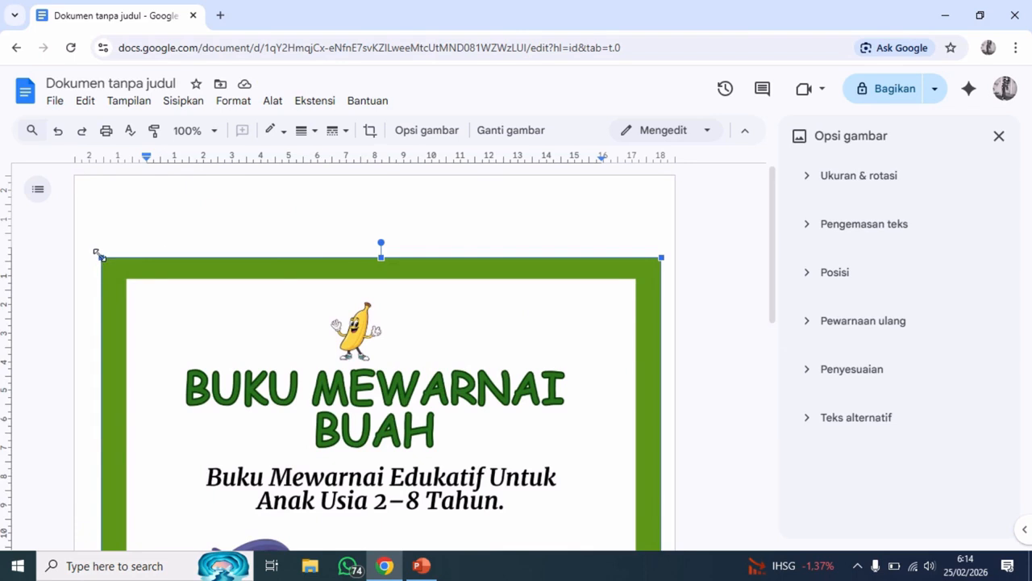
pyautogui.moveTo(96, 254); pyautogui.dragTo(94, 201)
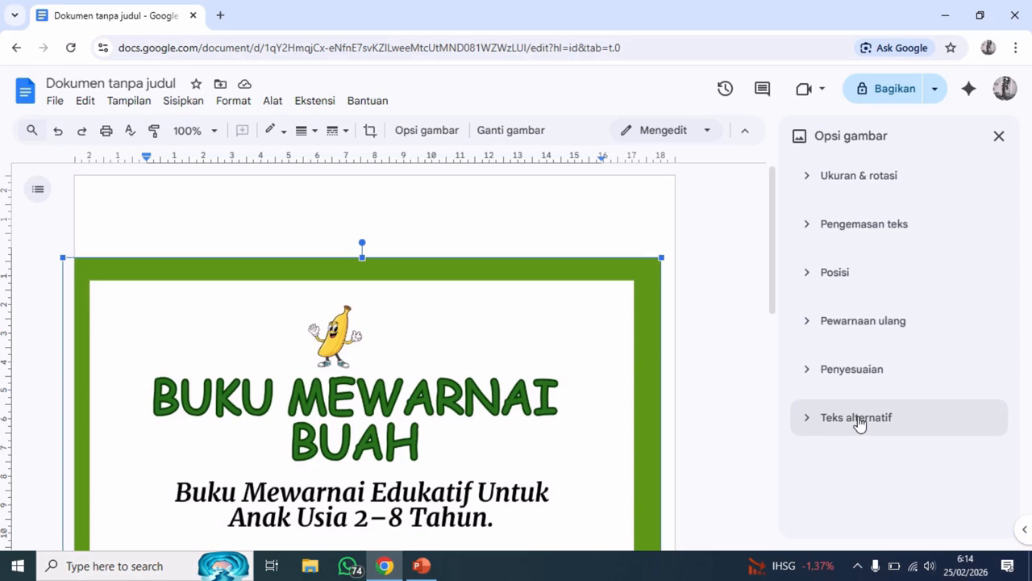
# Open the position settings of the cover image and reveal its X and Y offset values.
pyautogui.click(835, 274)
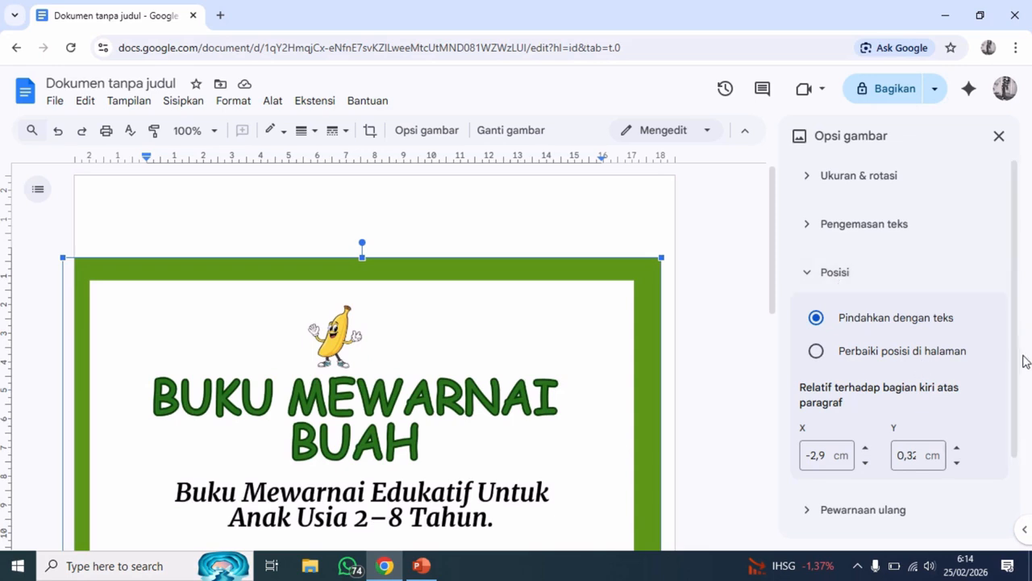
pyautogui.moveTo(1016, 350); pyautogui.dragTo(1018, 405)
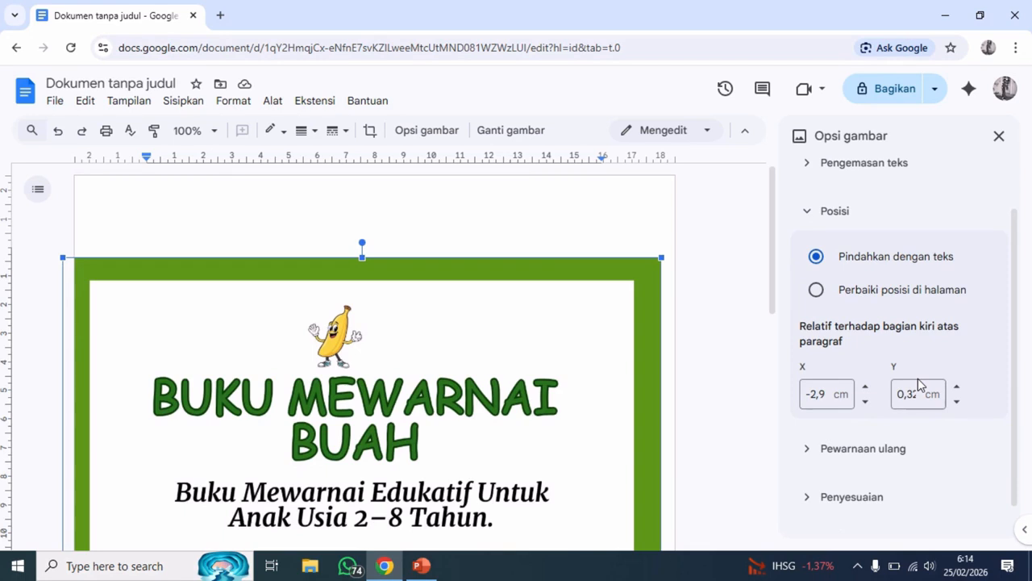
pyautogui.click(904, 392)
pyautogui.click(958, 390)
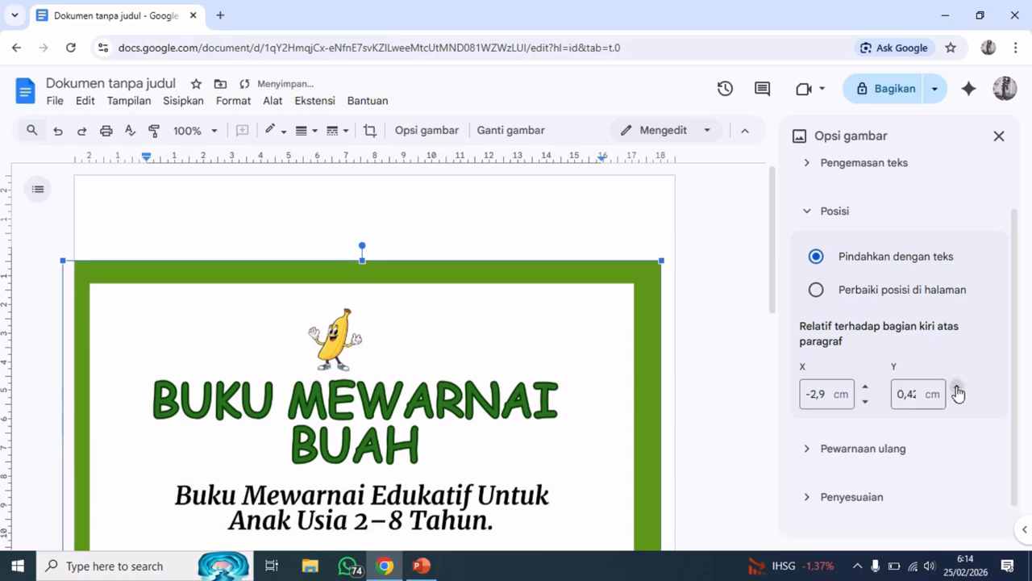
pyautogui.click(958, 390)
pyautogui.click(958, 390)
pyautogui.click(958, 391)
pyautogui.click(958, 391)
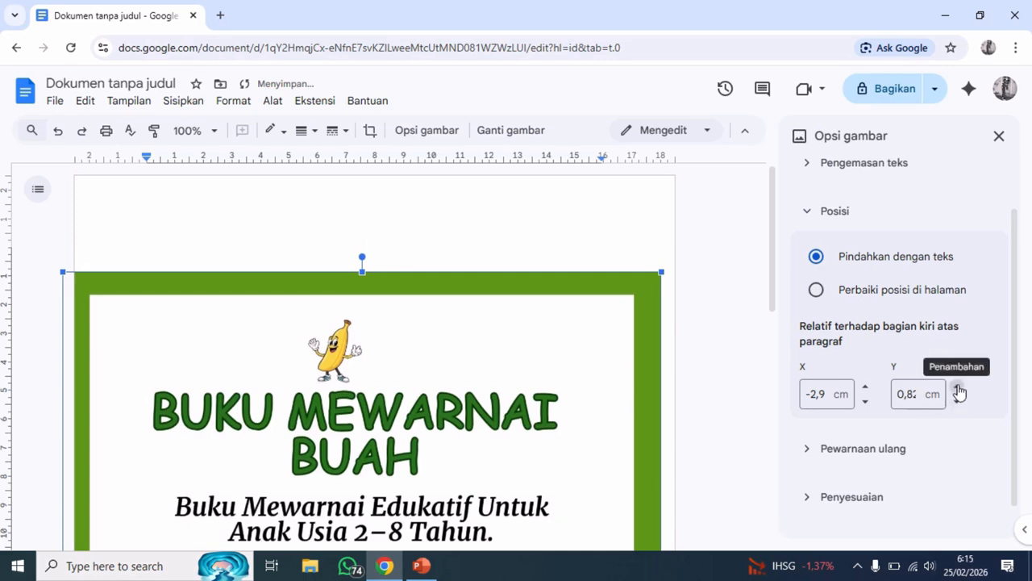
pyautogui.click(958, 390)
pyautogui.click(959, 390)
pyautogui.click(958, 390)
pyautogui.click(958, 391)
pyautogui.click(958, 390)
pyautogui.click(958, 390)
pyautogui.click(958, 390)
pyautogui.click(959, 390)
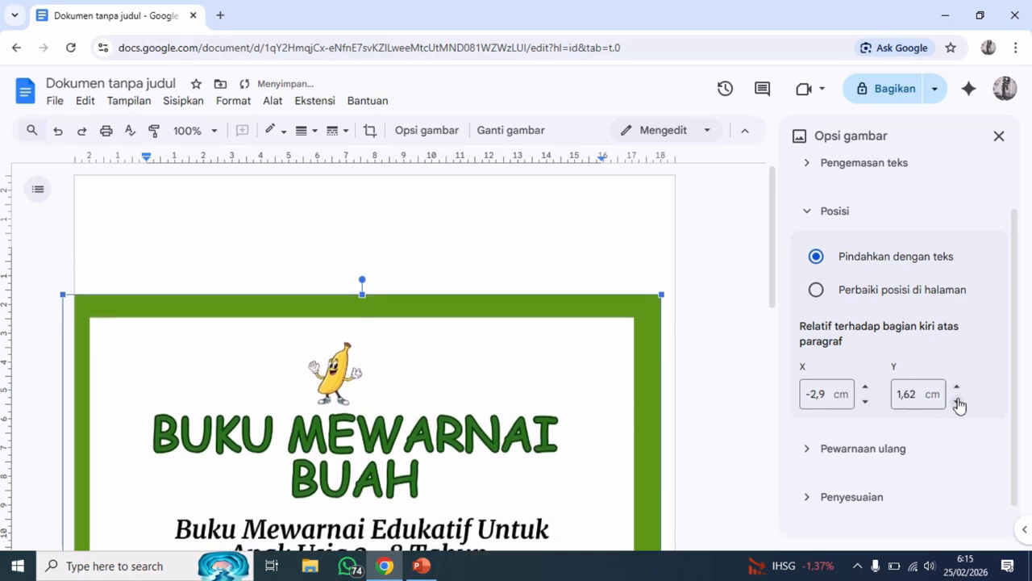
# Set the cover image's Y offset to -2.5 cm so its upper edge meets the top of the page.
pyautogui.click(957, 401)
pyautogui.click(957, 401)
pyautogui.click(957, 401)
pyautogui.click(957, 401)
pyautogui.click(958, 401)
pyautogui.click(957, 401)
pyautogui.click(957, 401)
pyautogui.click(958, 401)
pyautogui.click(957, 400)
pyautogui.click(958, 401)
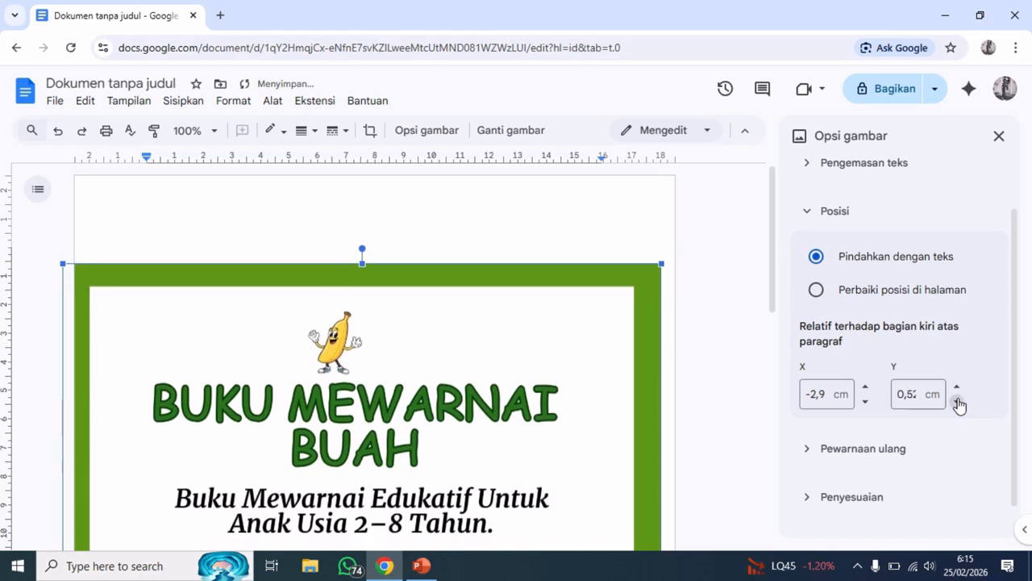
pyautogui.click(957, 400)
pyautogui.click(957, 401)
pyautogui.click(958, 401)
pyautogui.click(957, 401)
pyautogui.click(957, 401)
pyautogui.click(957, 401)
pyautogui.click(957, 401)
pyautogui.click(957, 401)
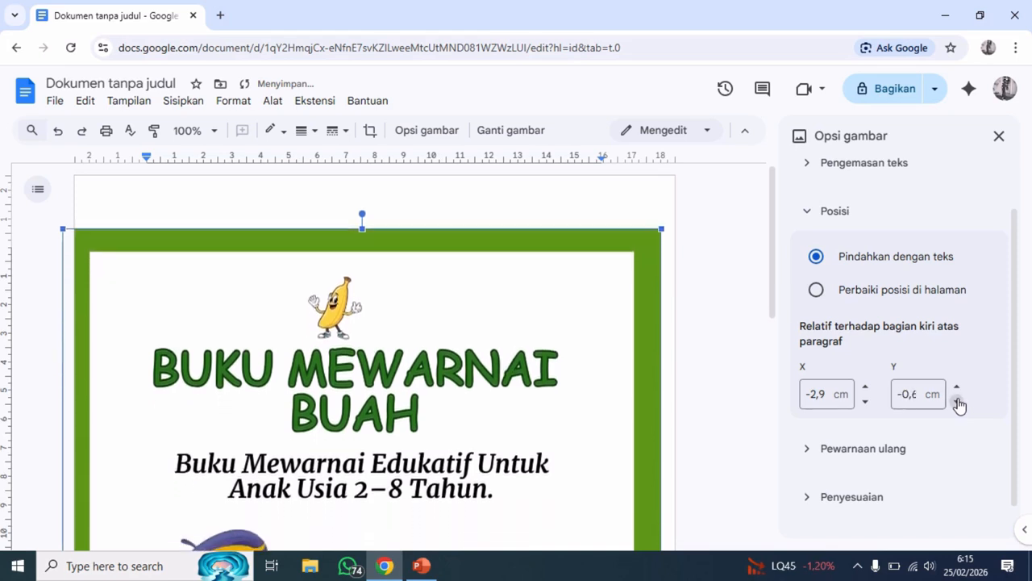
pyautogui.click(957, 401)
pyautogui.click(957, 401)
pyautogui.click(958, 401)
pyautogui.click(957, 401)
pyautogui.click(957, 401)
pyautogui.click(958, 401)
pyautogui.tripleClick(957, 400)
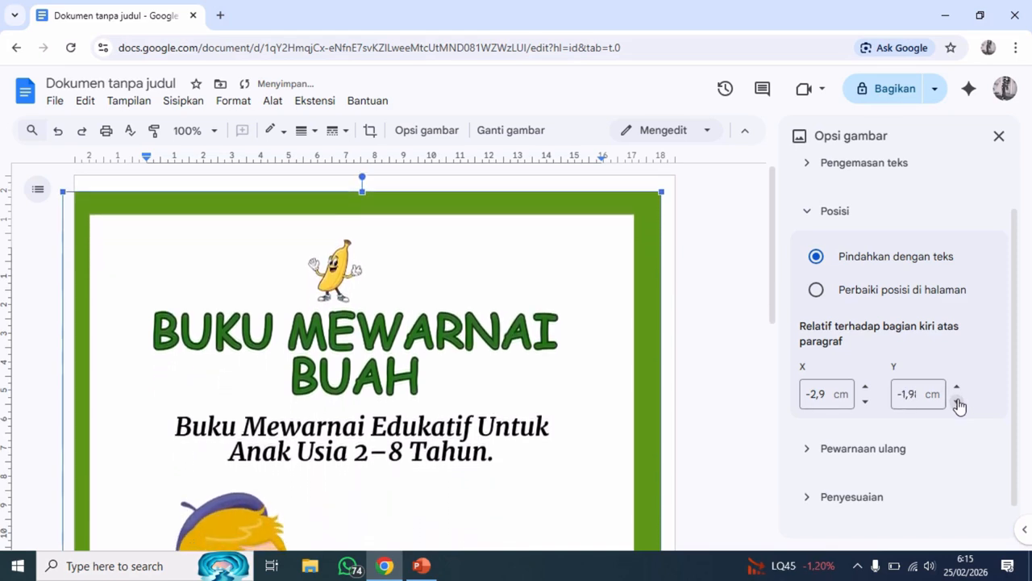
pyautogui.tripleClick(957, 400)
pyautogui.tripleClick(958, 401)
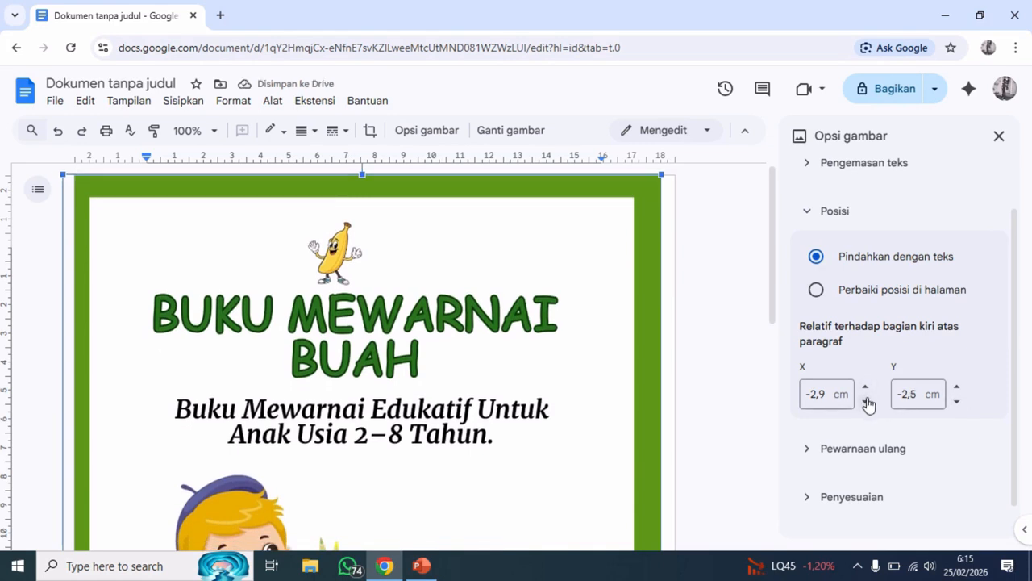
# Set the cover image's X offset to -2.3 cm so it reaches the right edge of the page.
pyautogui.tripleClick(867, 402)
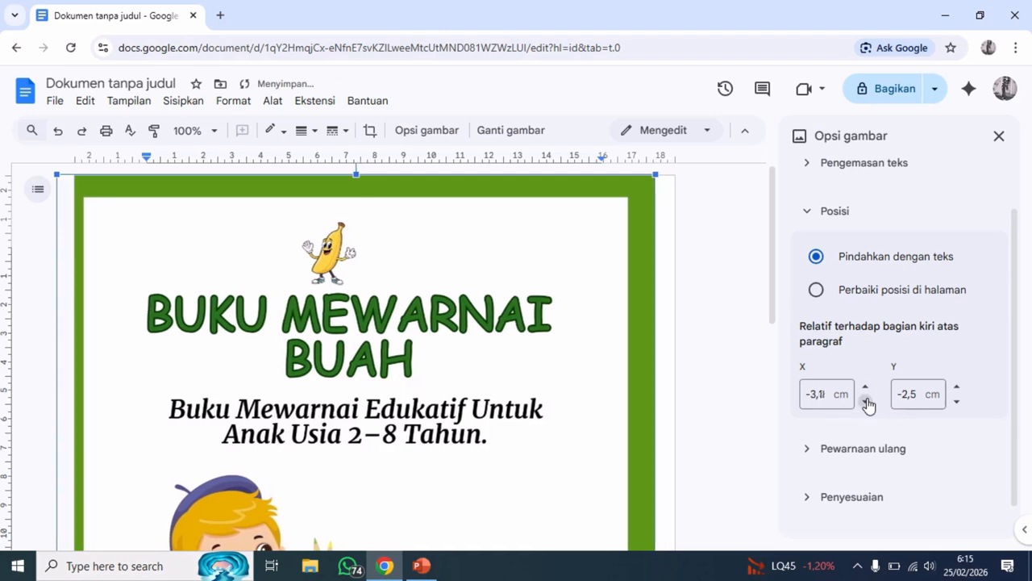
pyautogui.tripleClick(866, 391)
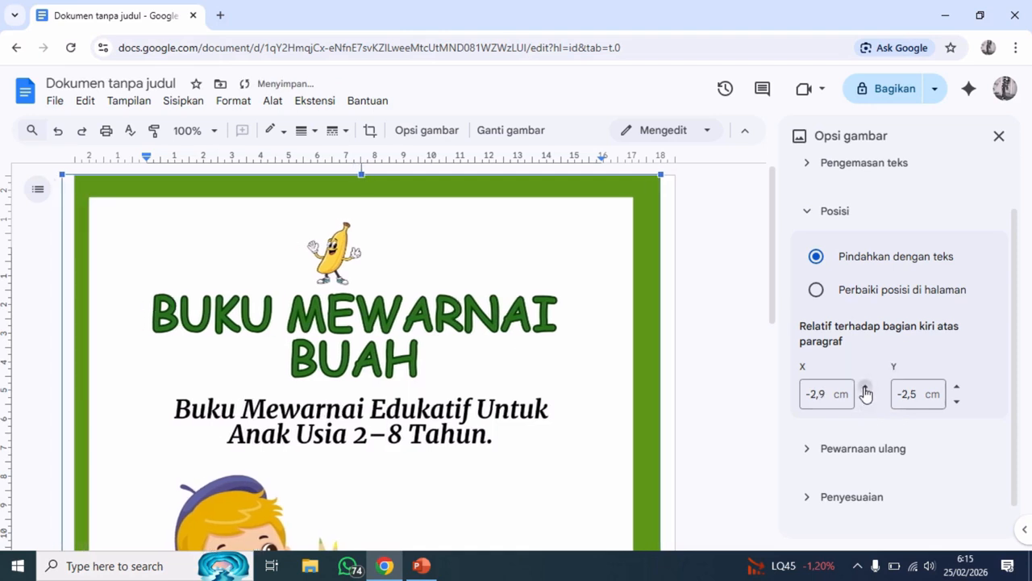
pyautogui.tripleClick(866, 390)
pyautogui.doubleClick(866, 390)
pyautogui.click(866, 390)
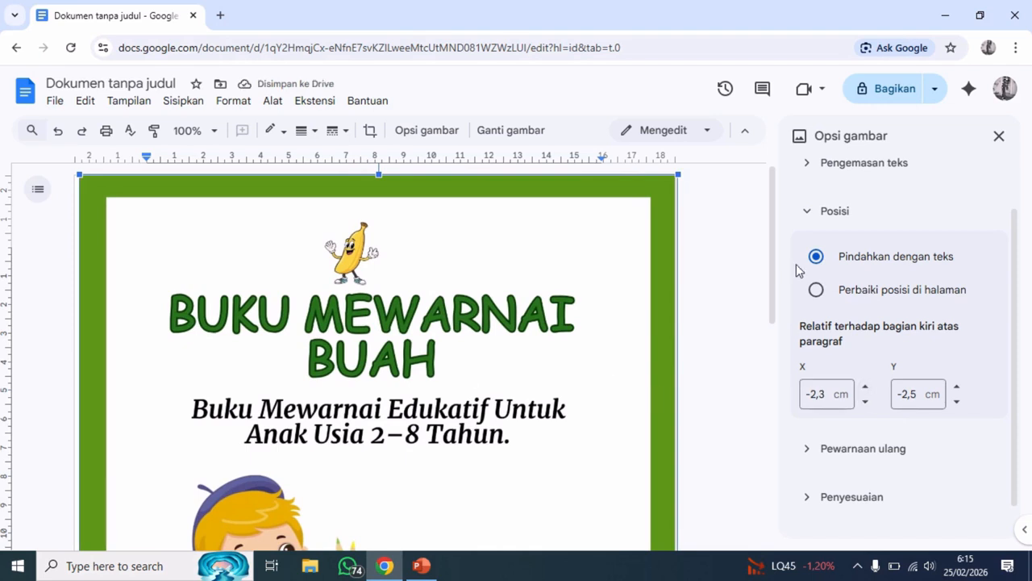
# Stretch the cover image's left side slightly outward to the page's left edge, giving an X offset of about -2.5 cm.
pyautogui.moveTo(772, 264); pyautogui.dragTo(777, 351)
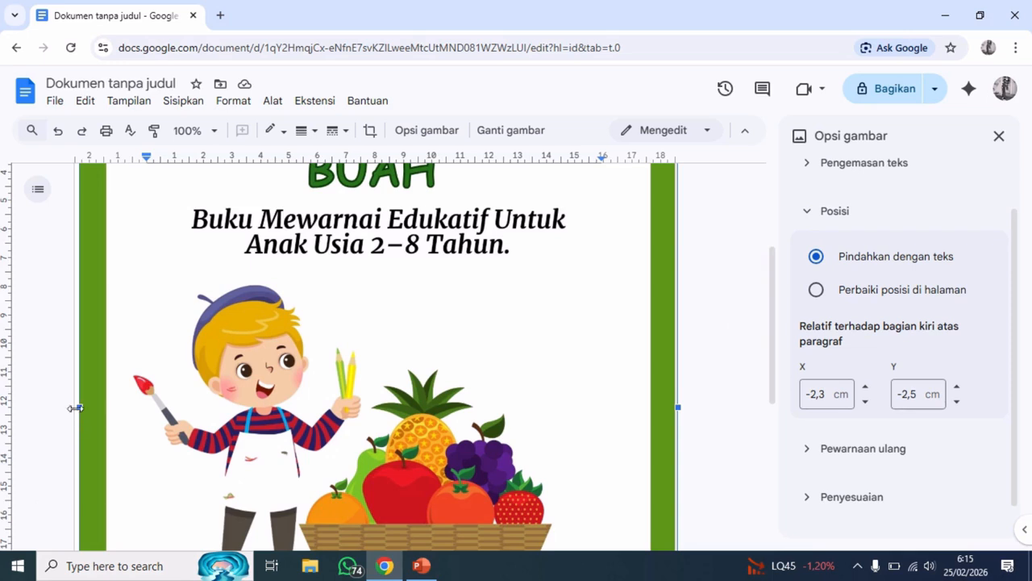
pyautogui.moveTo(77, 407); pyautogui.dragTo(71, 405)
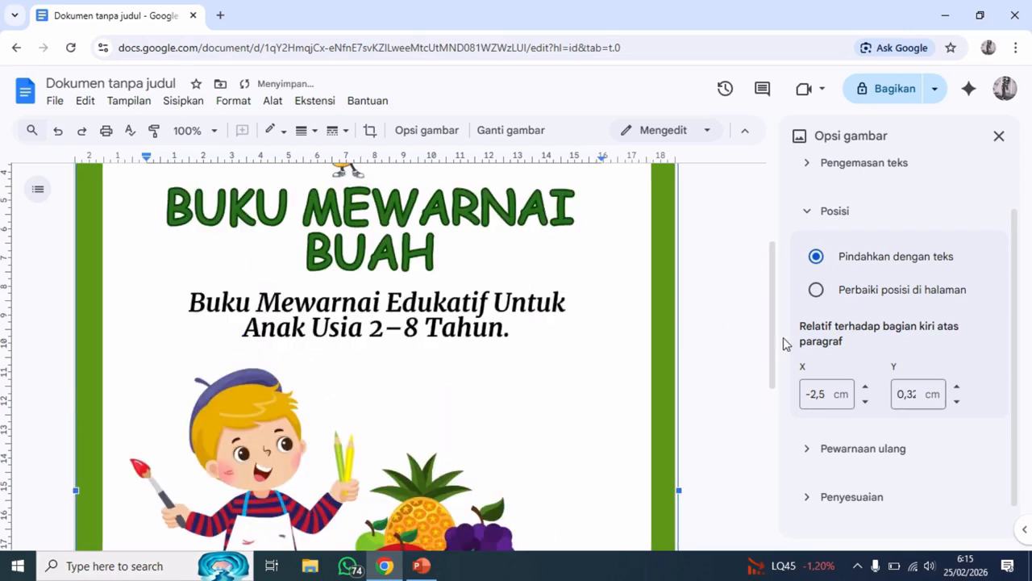
pyautogui.moveTo(775, 337); pyautogui.dragTo(774, 244)
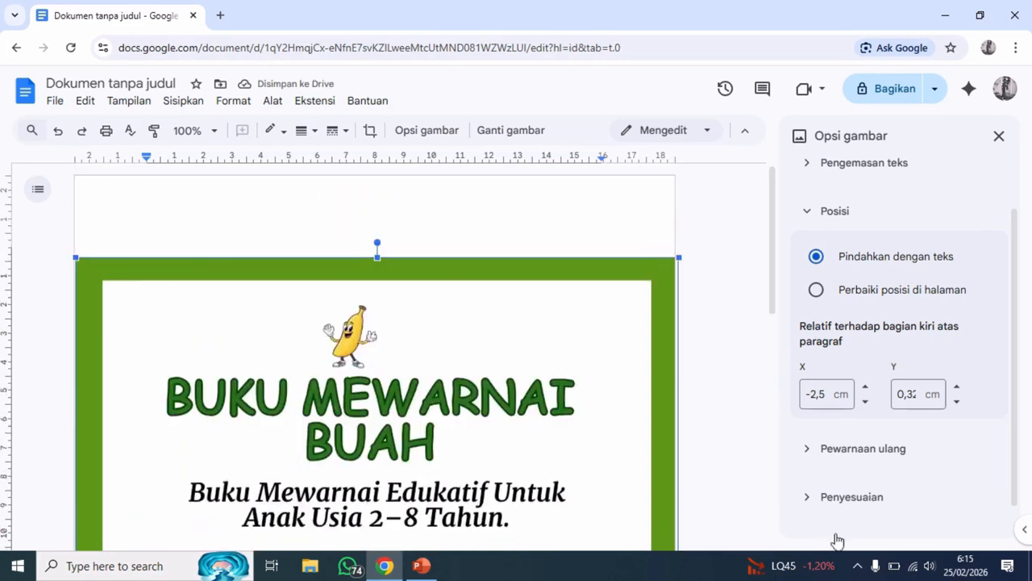
pyautogui.click(957, 388)
pyautogui.click(958, 388)
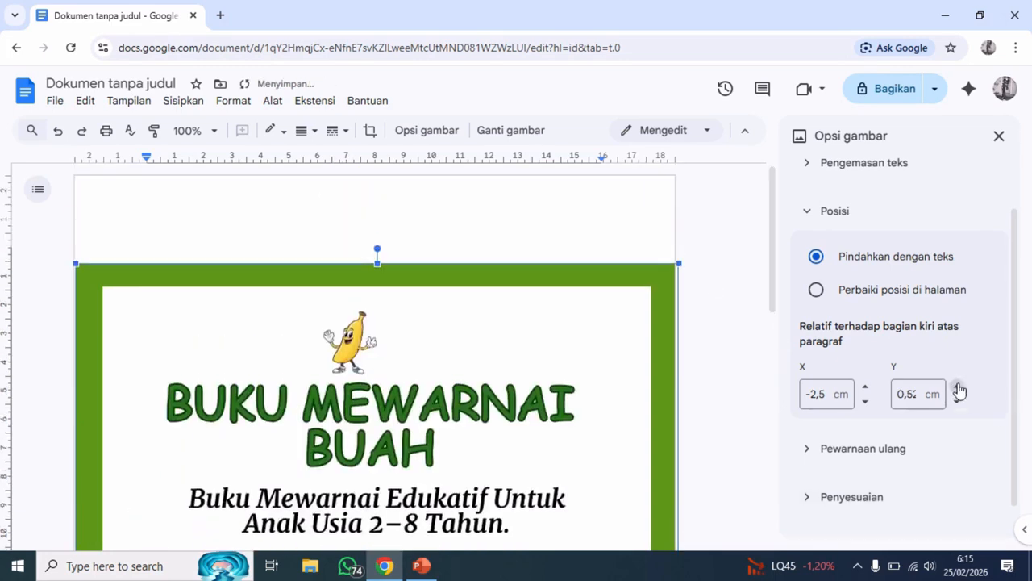
pyautogui.click(958, 388)
pyautogui.click(957, 403)
pyautogui.click(957, 402)
pyautogui.click(957, 402)
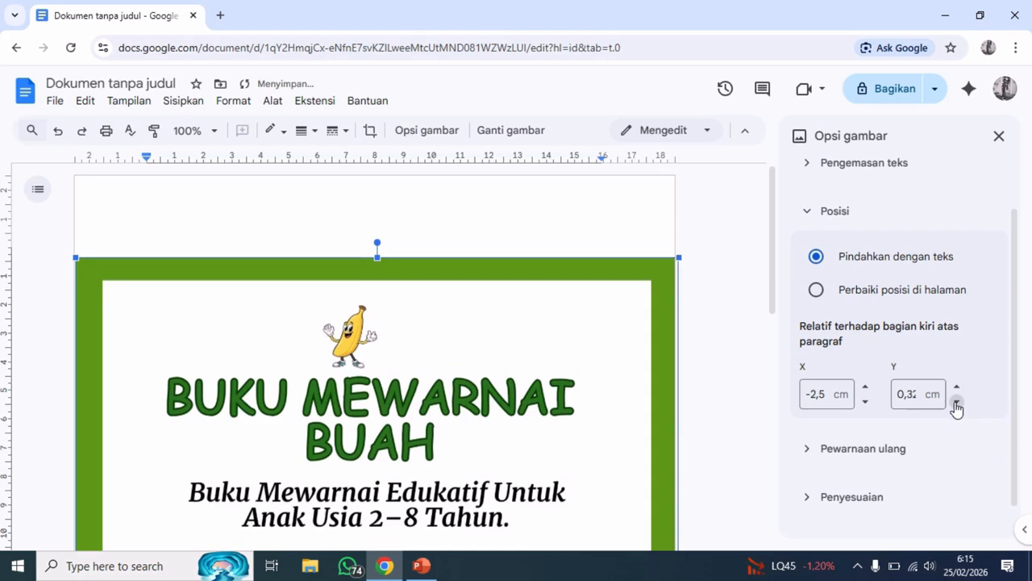
# Move the widened cover image up to a Y offset of -2.5 cm, flush with the top of the page.
pyautogui.click(957, 403)
pyautogui.click(958, 402)
pyautogui.click(958, 403)
pyautogui.click(957, 402)
pyautogui.click(957, 403)
pyautogui.click(958, 403)
pyautogui.click(958, 403)
pyautogui.click(957, 403)
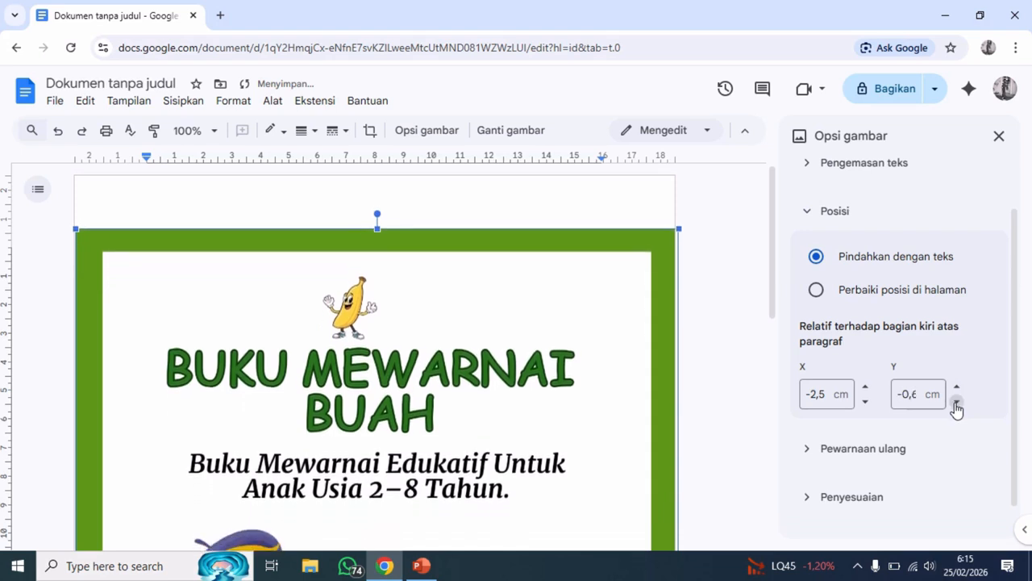
pyautogui.click(957, 402)
pyautogui.click(957, 402)
pyautogui.click(958, 403)
pyautogui.click(957, 403)
pyautogui.click(957, 403)
pyautogui.click(957, 402)
pyautogui.click(957, 402)
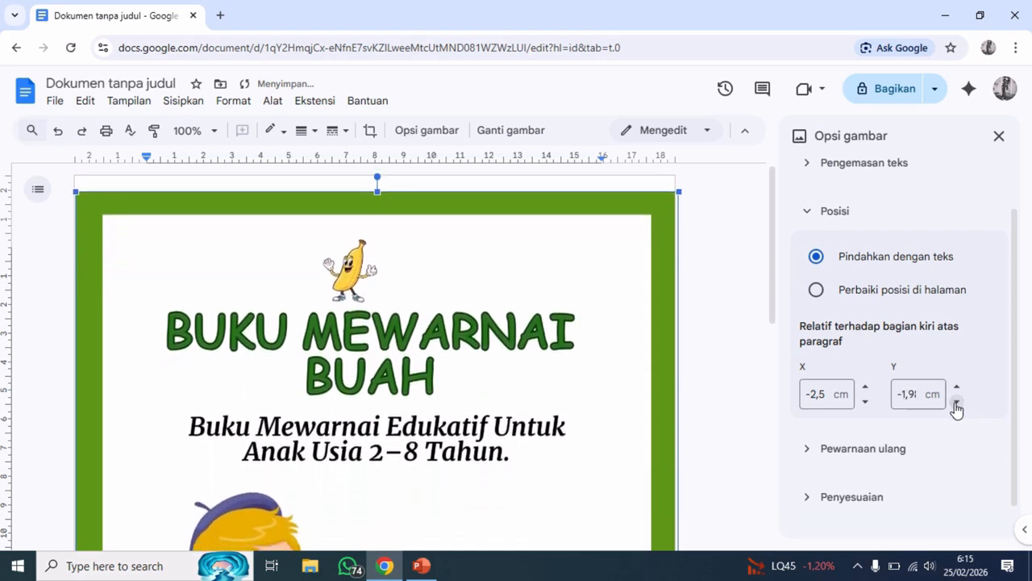
pyautogui.click(956, 401)
pyautogui.click(956, 402)
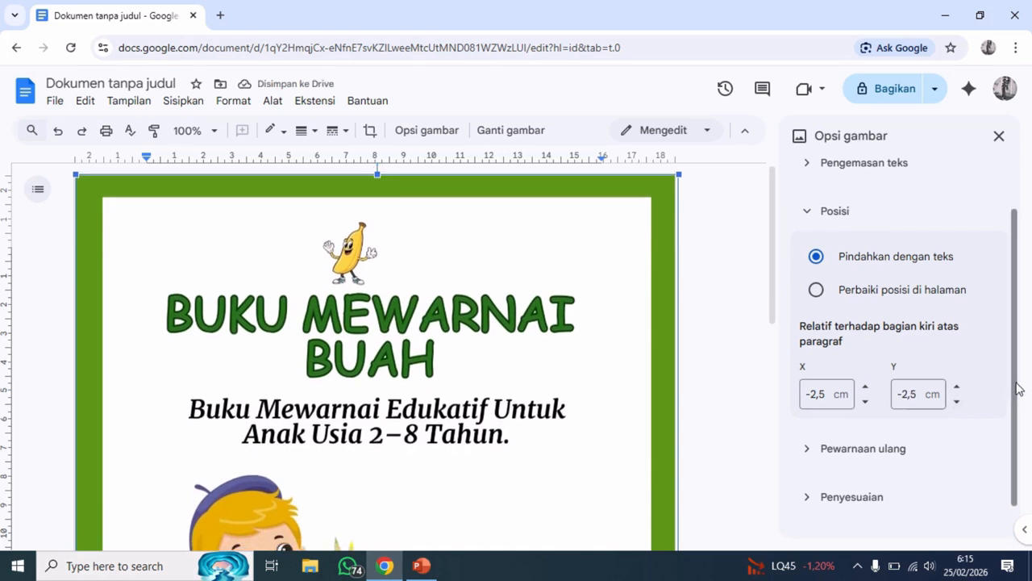
# Reselect the cover image at the page's end and stretch its lower edge slightly down to the bottom of the page.
pyautogui.moveTo(1018, 393); pyautogui.dragTo(1019, 398)
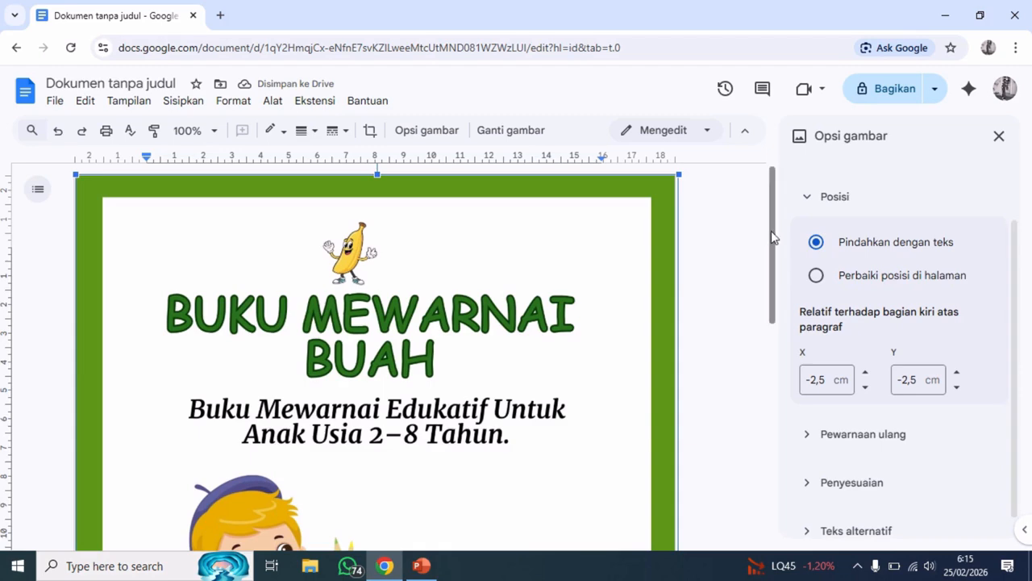
pyautogui.moveTo(772, 237); pyautogui.dragTo(788, 474)
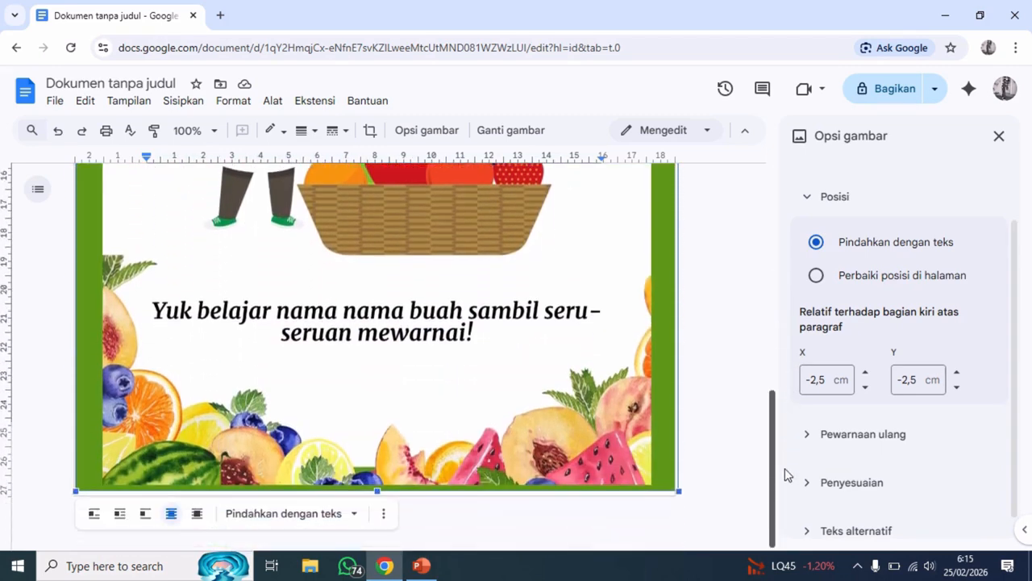
pyautogui.click(733, 428)
pyautogui.click(448, 429)
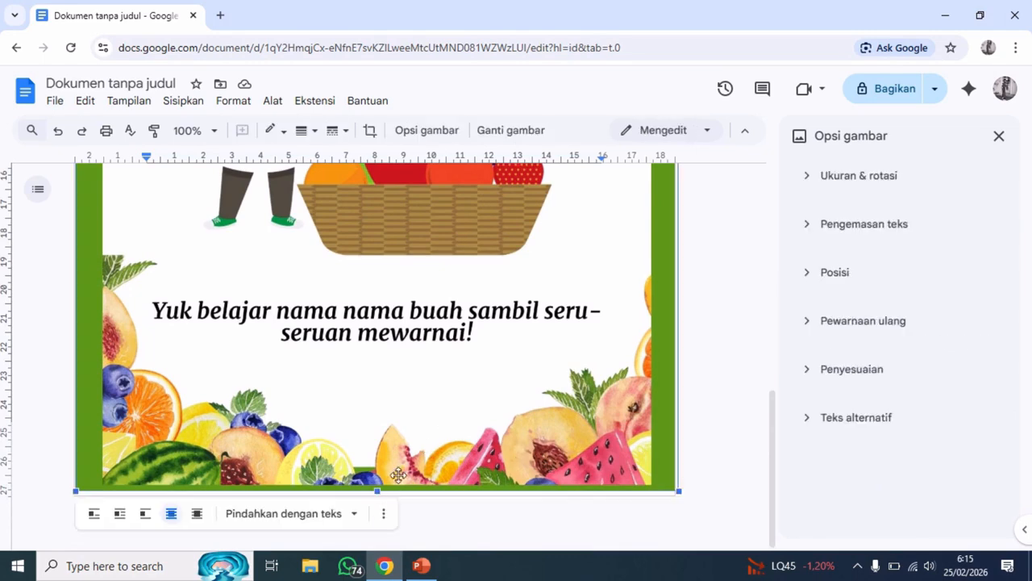
pyautogui.moveTo(379, 489); pyautogui.dragTo(378, 496)
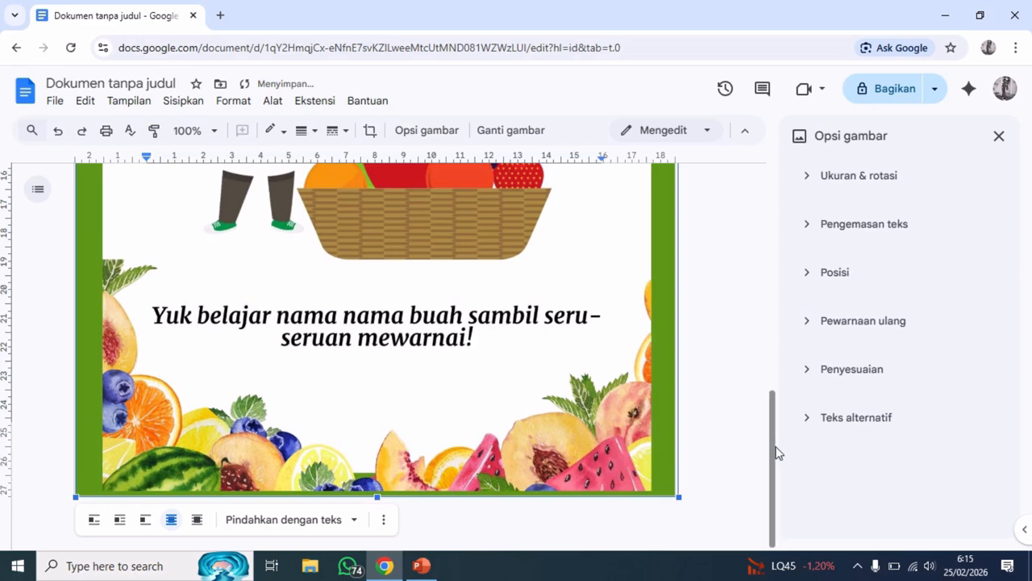
pyautogui.moveTo(774, 451); pyautogui.dragTo(799, 475)
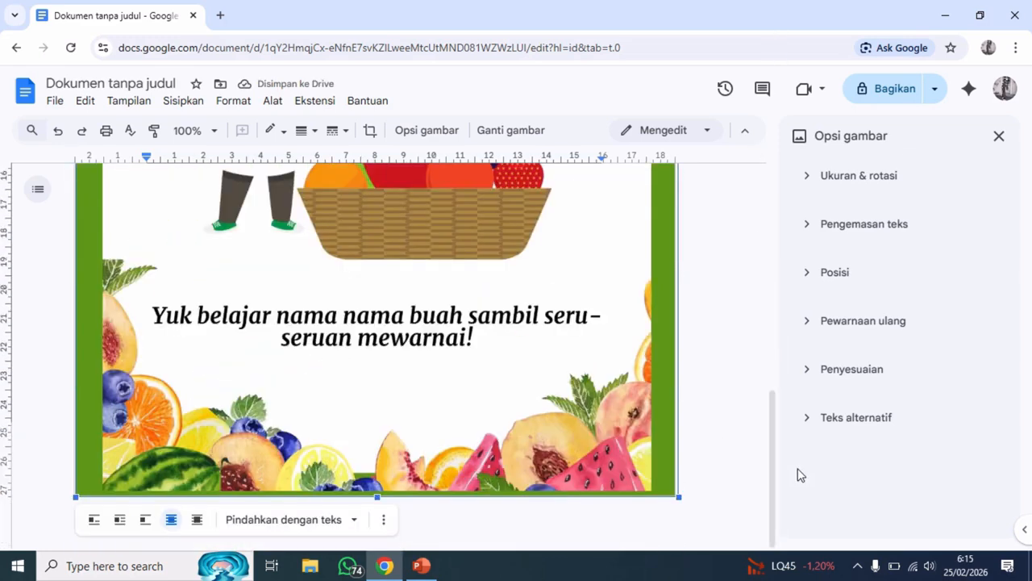
pyautogui.scroll(4, 777, 449)
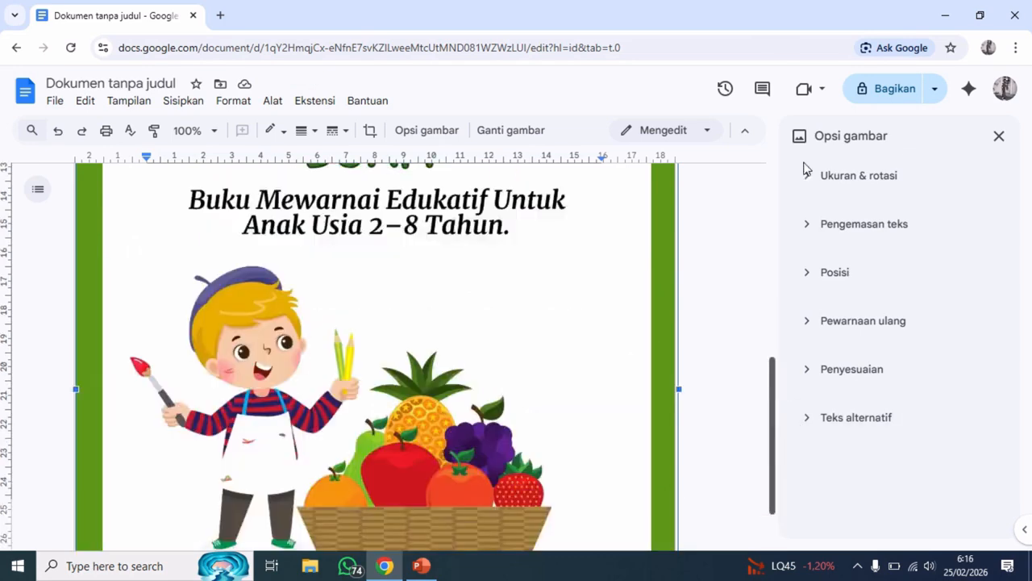
pyautogui.scroll(3, 805, 168)
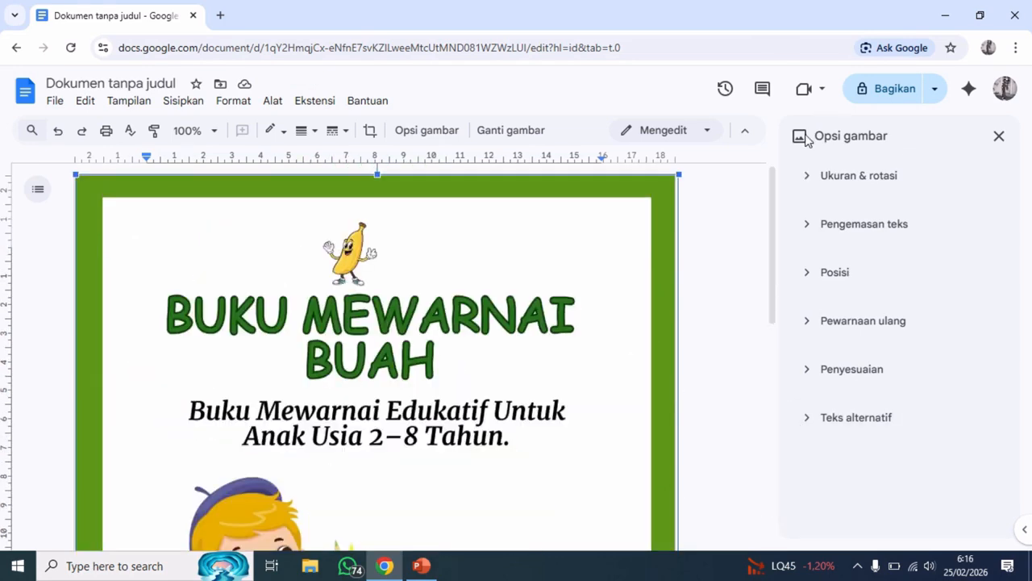